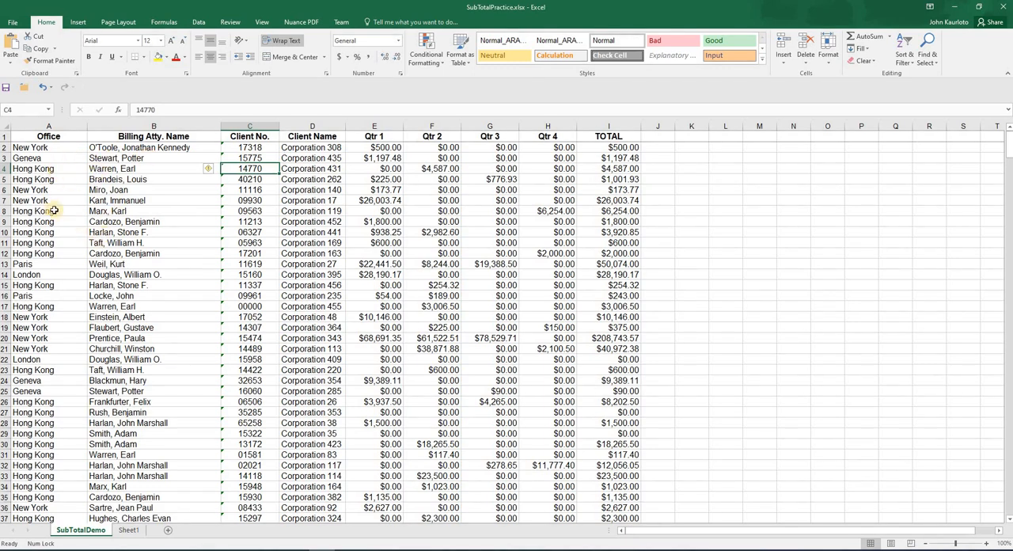
pyautogui.click(49, 150)
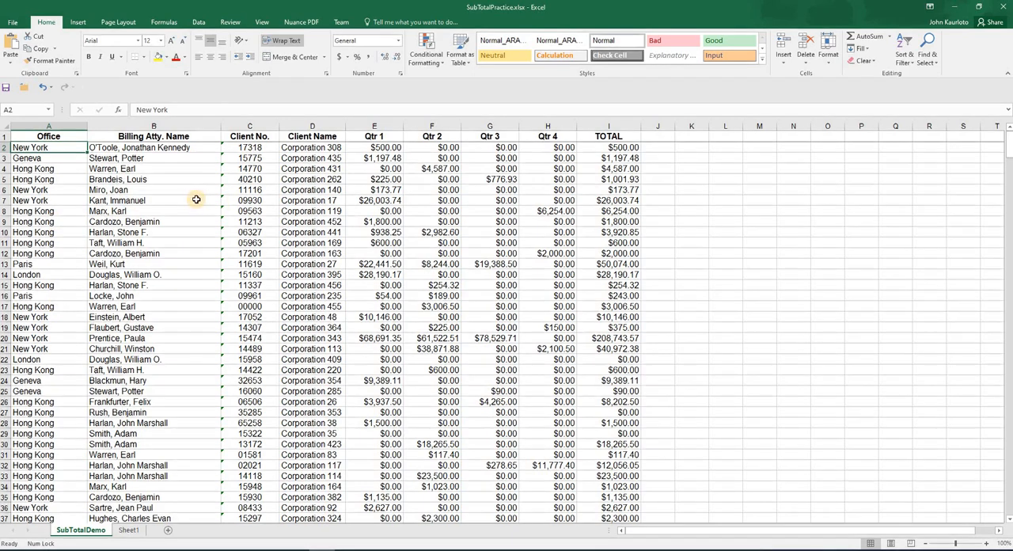
pyautogui.click(199, 22)
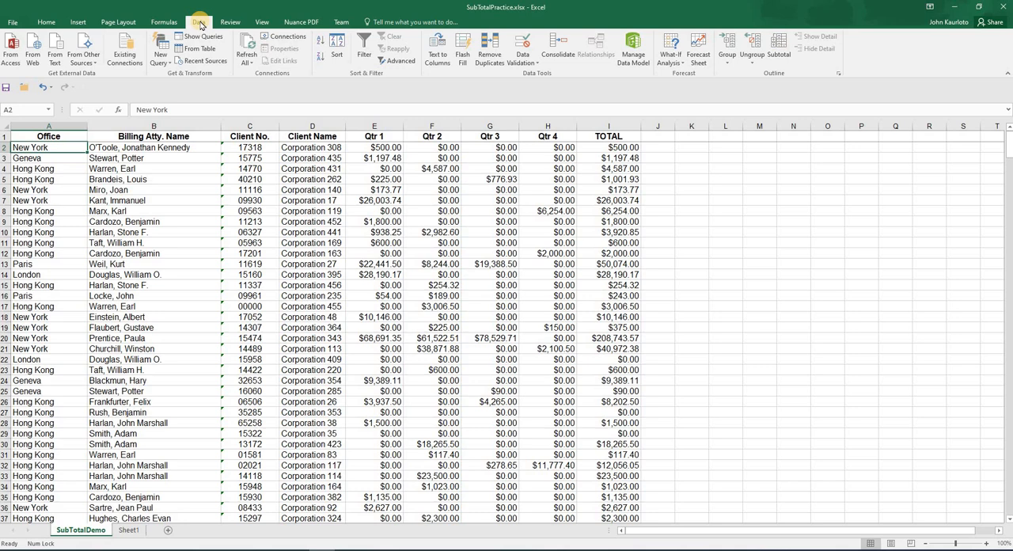
pyautogui.click(774, 49)
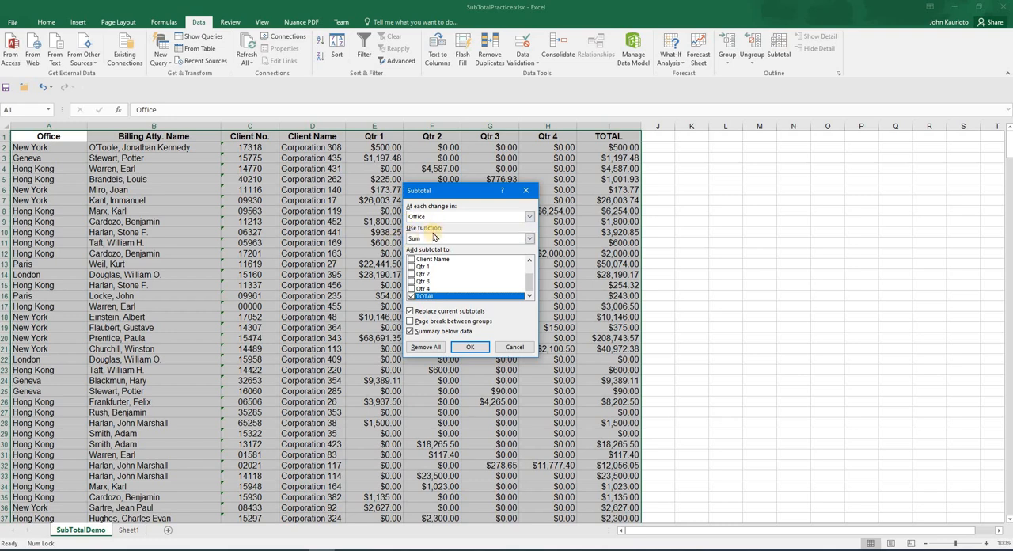
pyautogui.click(514, 348)
pyautogui.press('Down')
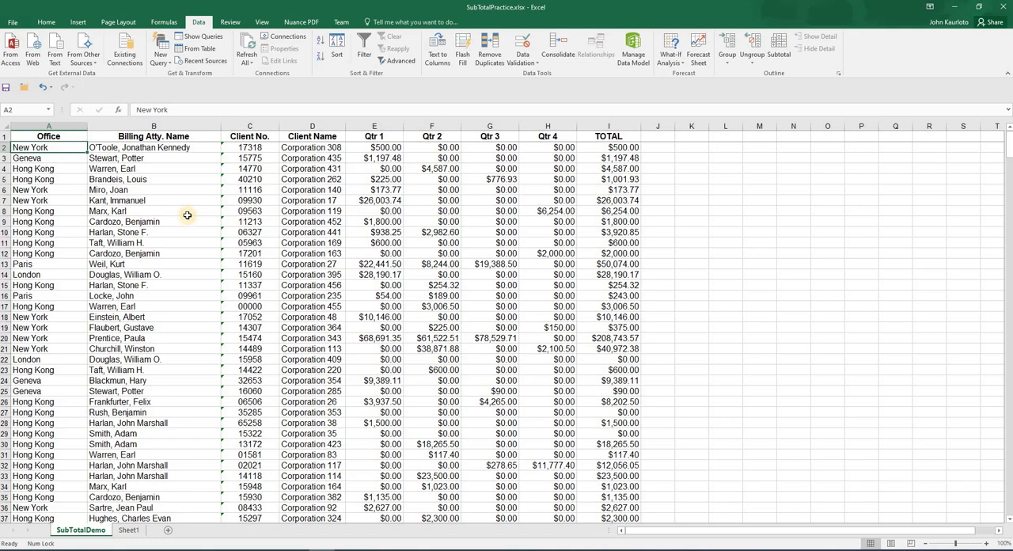
pyautogui.click(46, 21)
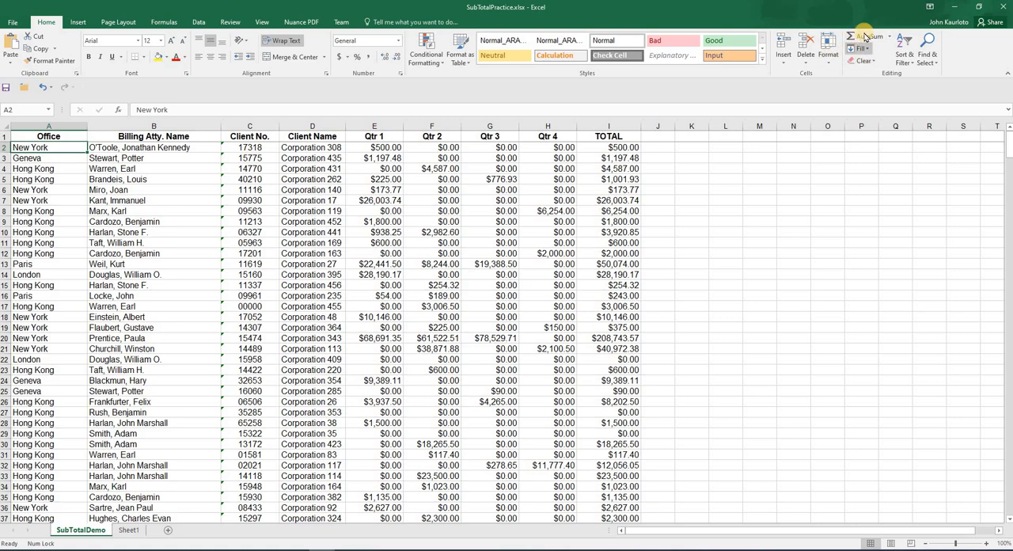
pyautogui.click(907, 63)
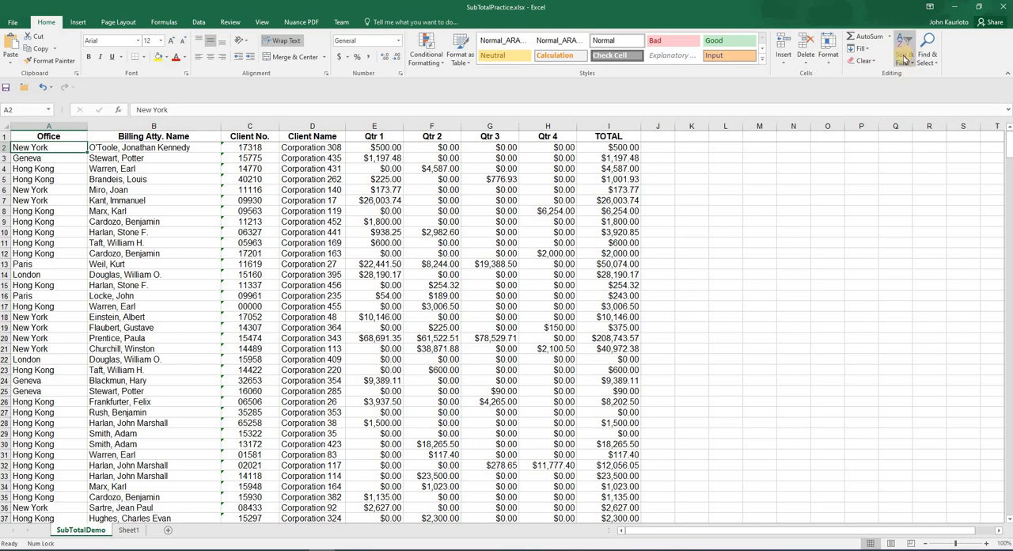
pyautogui.click(196, 22)
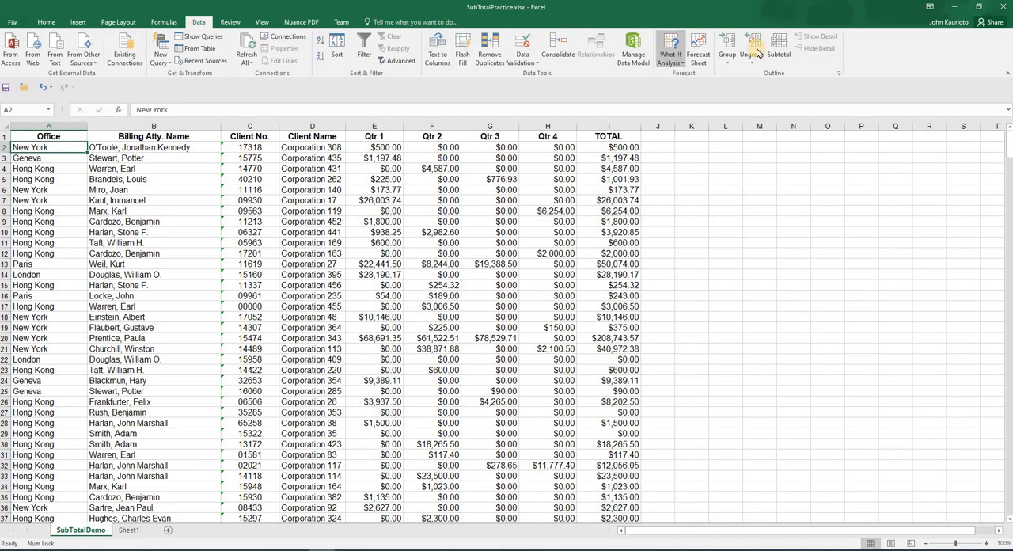
# Sort the data by Office from A to Z
pyautogui.click(336, 50)
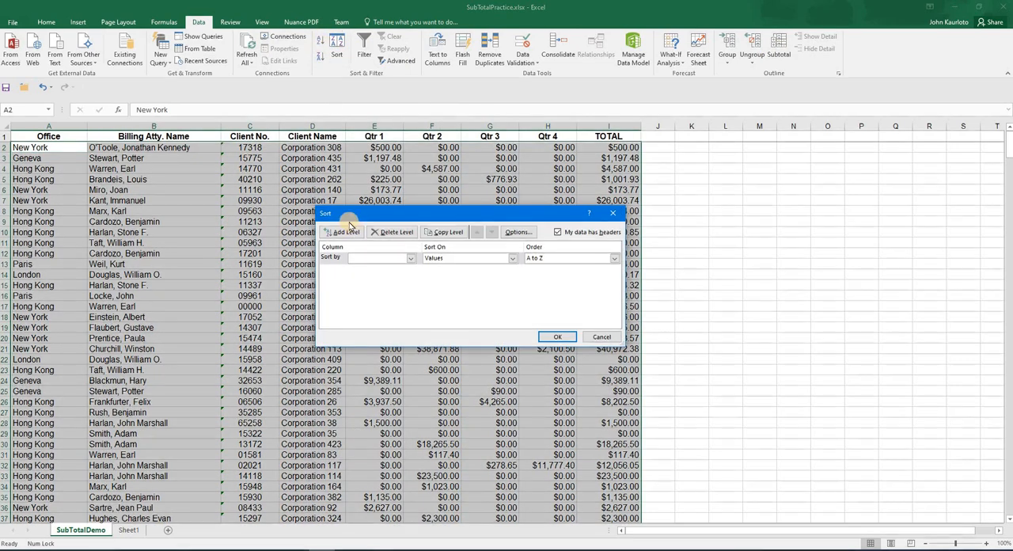
pyautogui.click(410, 258)
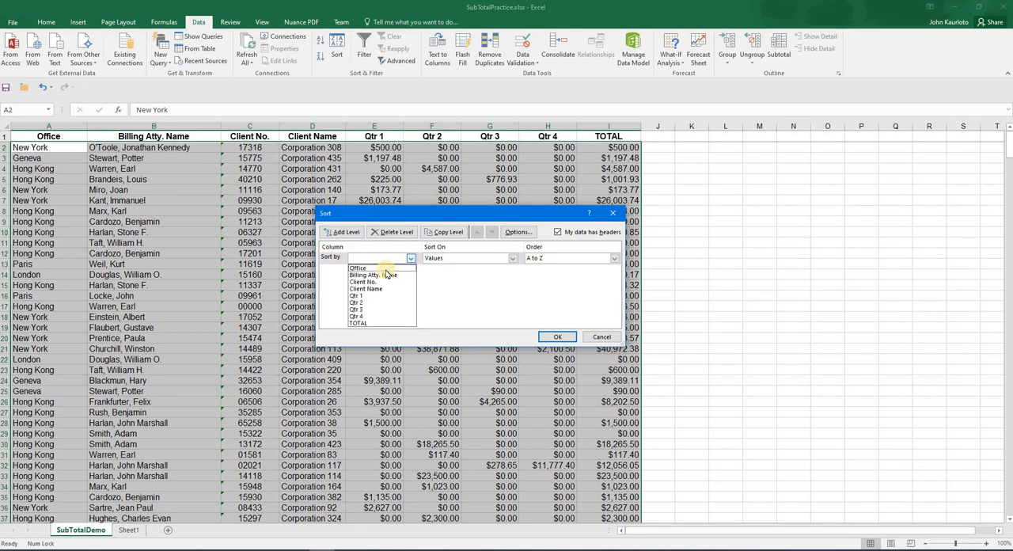
pyautogui.click(386, 269)
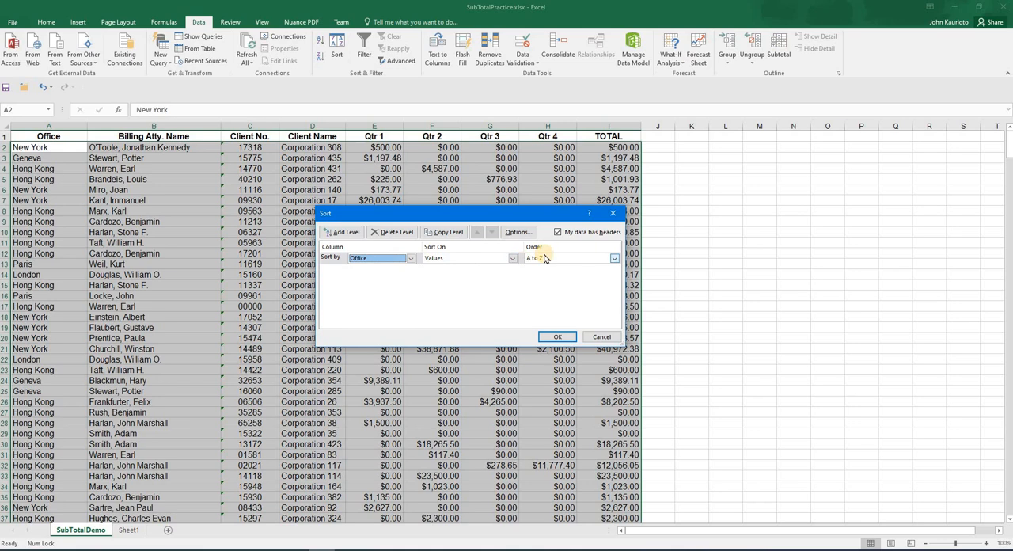
pyautogui.click(557, 337)
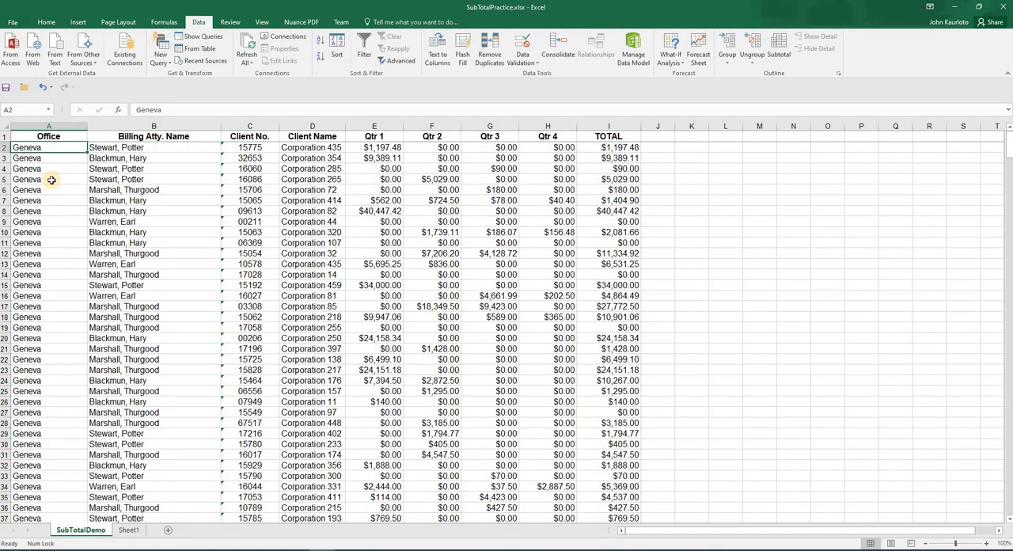
# Scroll through the sorted rows to check how records are grouped by office
pyautogui.scroll(-11, 50, 180)
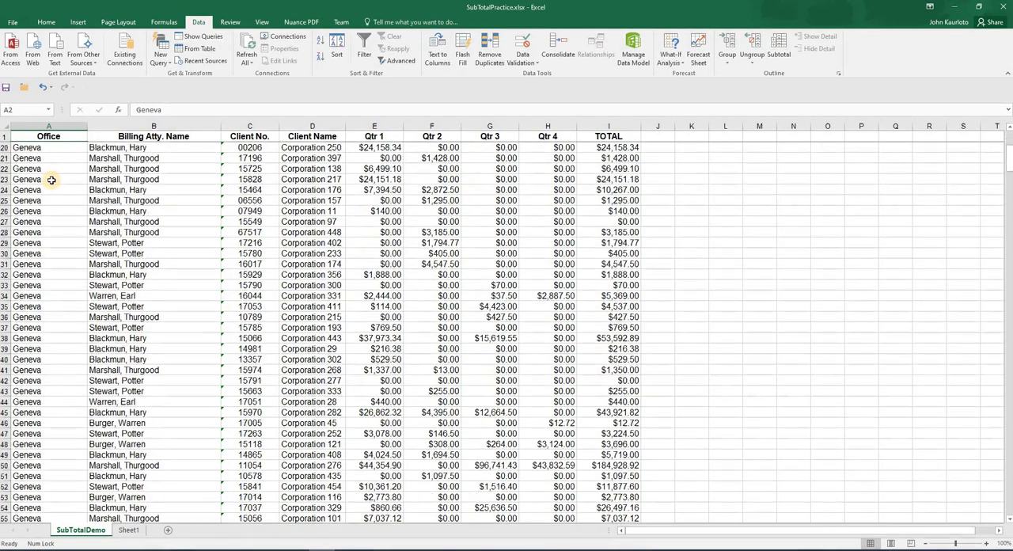
pyautogui.scroll(-6, 50, 180)
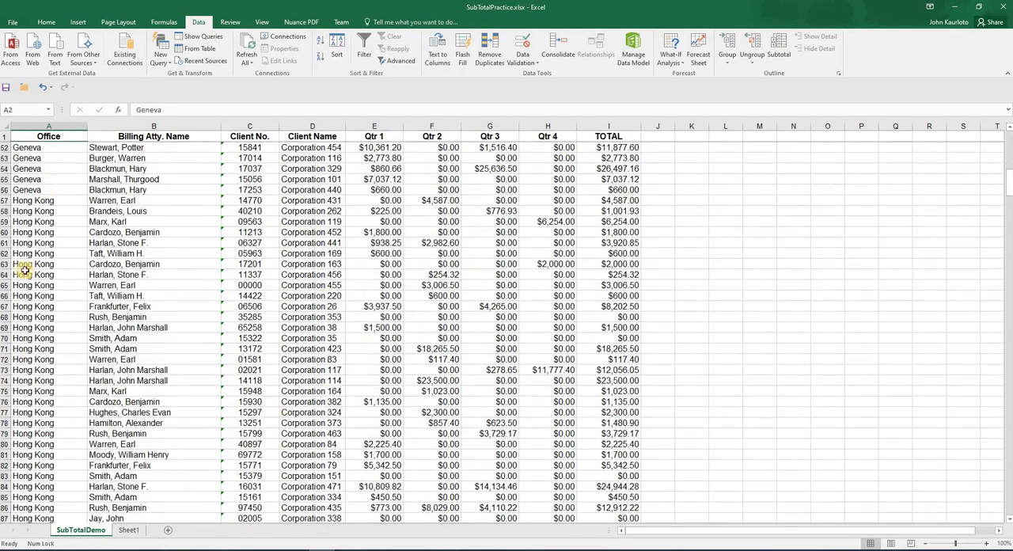
pyautogui.click(47, 148)
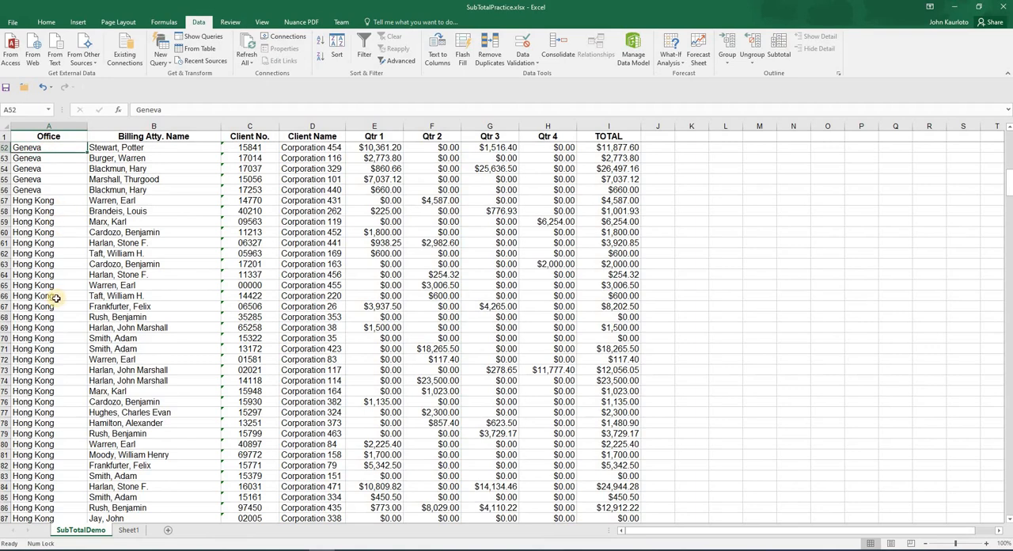
pyautogui.scroll(7, 53, 313)
pyautogui.scroll(9, 53, 313)
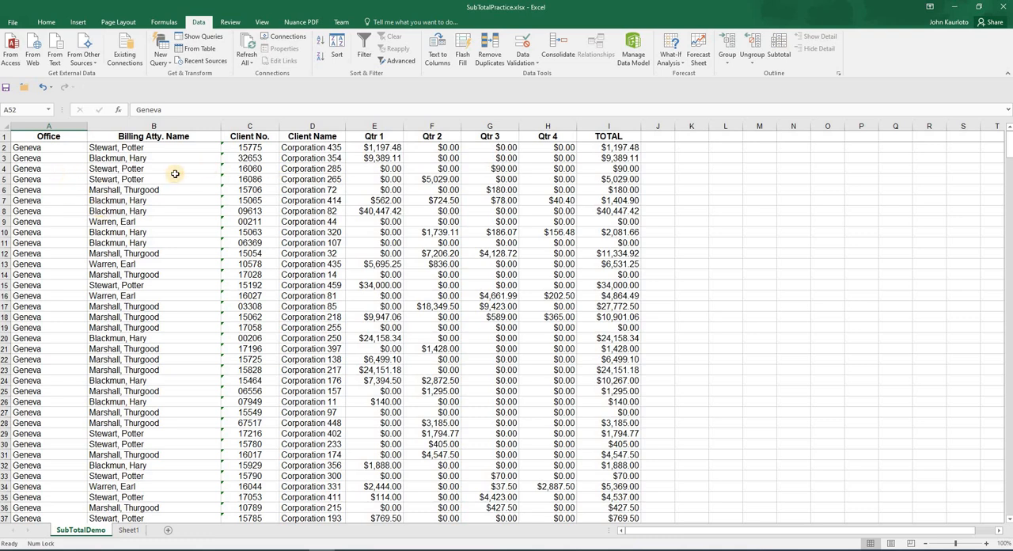
# Insert Sum subtotals of the TOTAL column at each change in Office
pyautogui.click(96, 149)
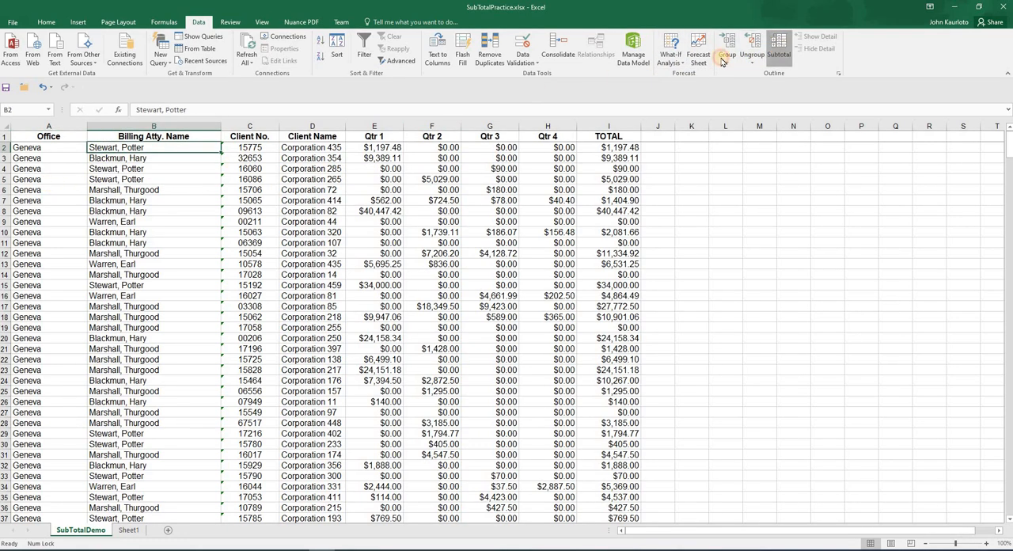
pyautogui.click(779, 49)
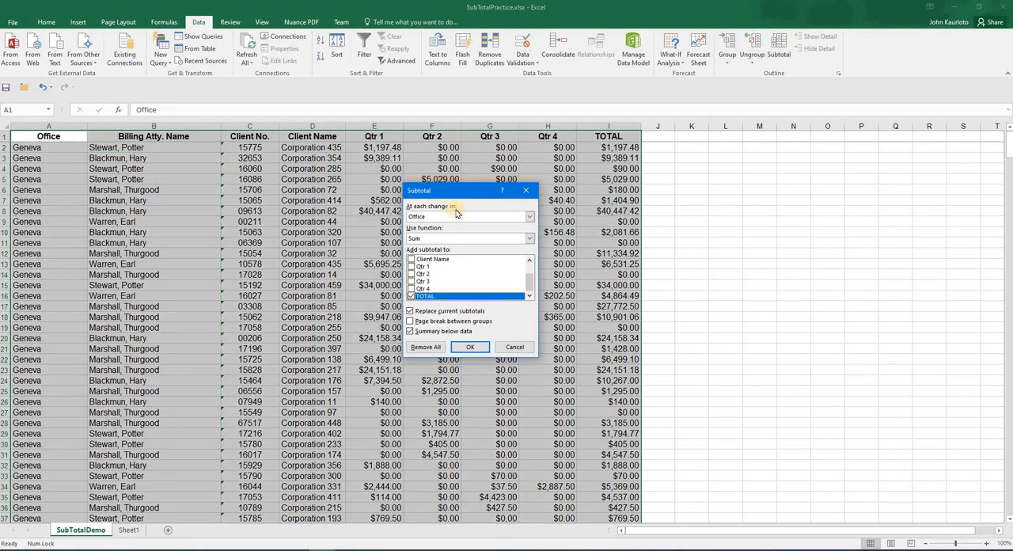
pyautogui.click(529, 239)
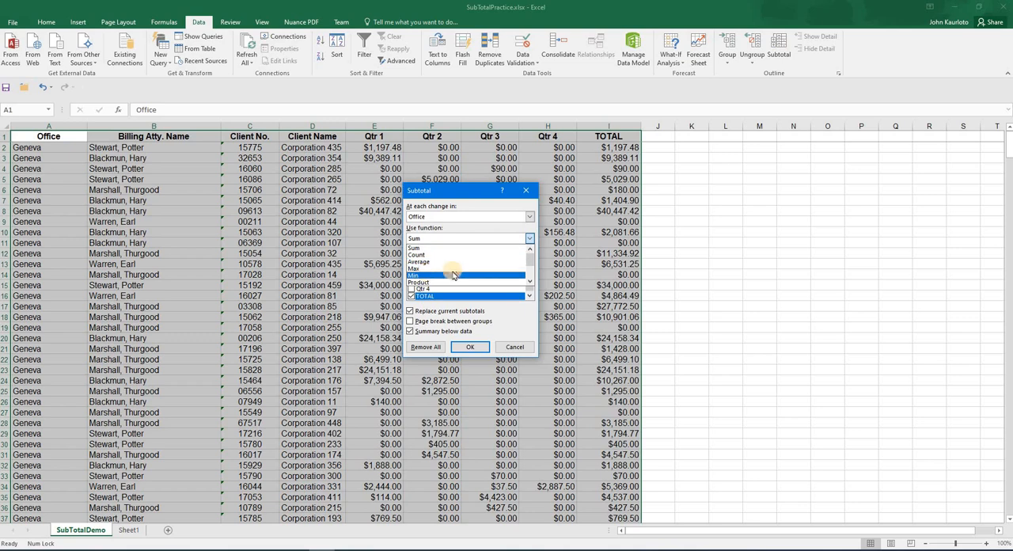
pyautogui.scroll(-3, 452, 272)
pyautogui.scroll(1, 453, 273)
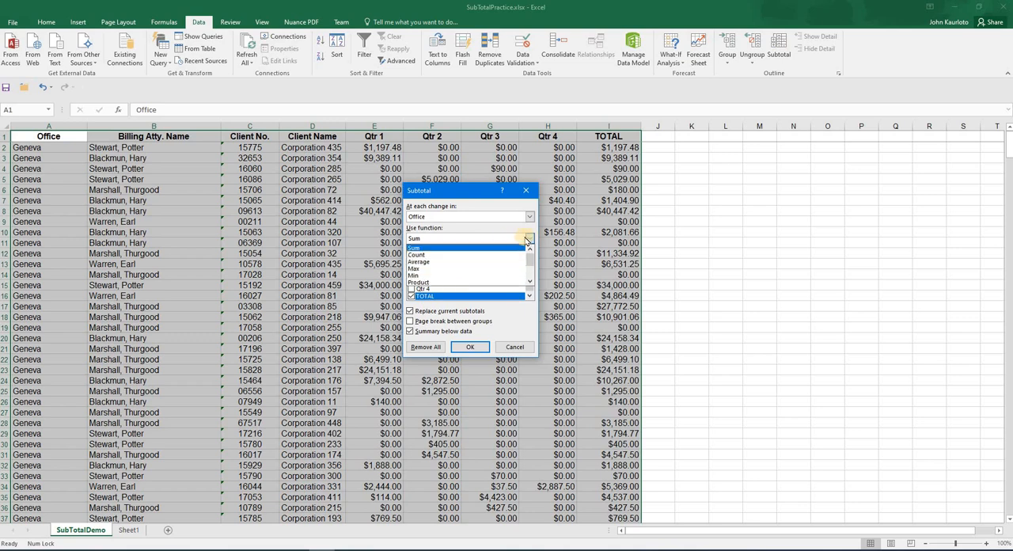
pyautogui.click(529, 239)
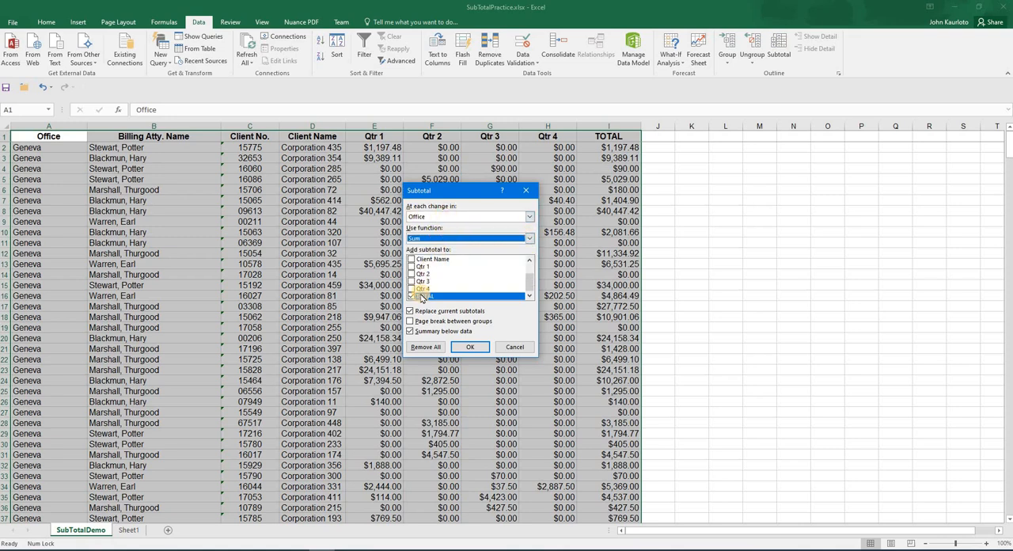
pyautogui.click(531, 269)
pyautogui.click(531, 283)
pyautogui.click(529, 273)
pyautogui.click(528, 284)
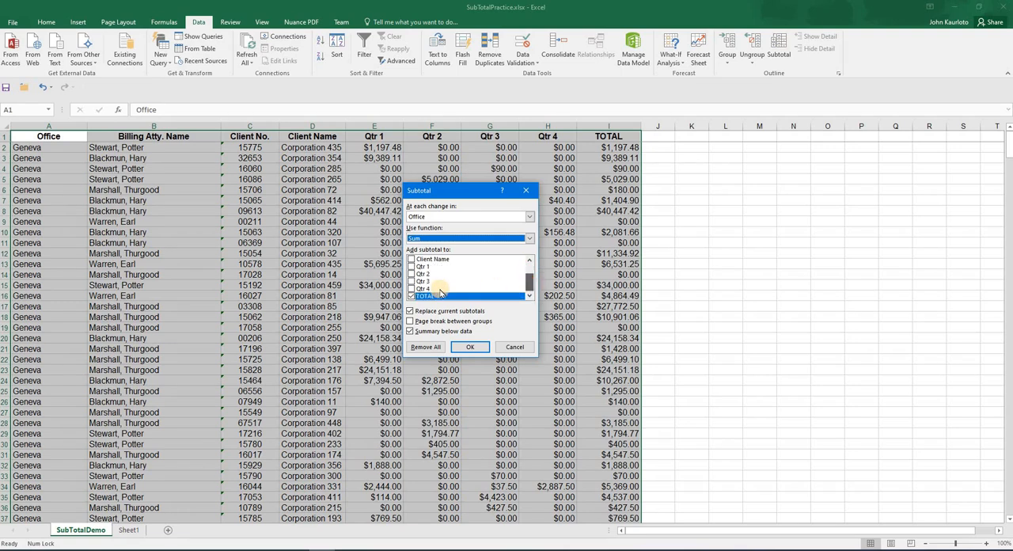
pyautogui.click(411, 282)
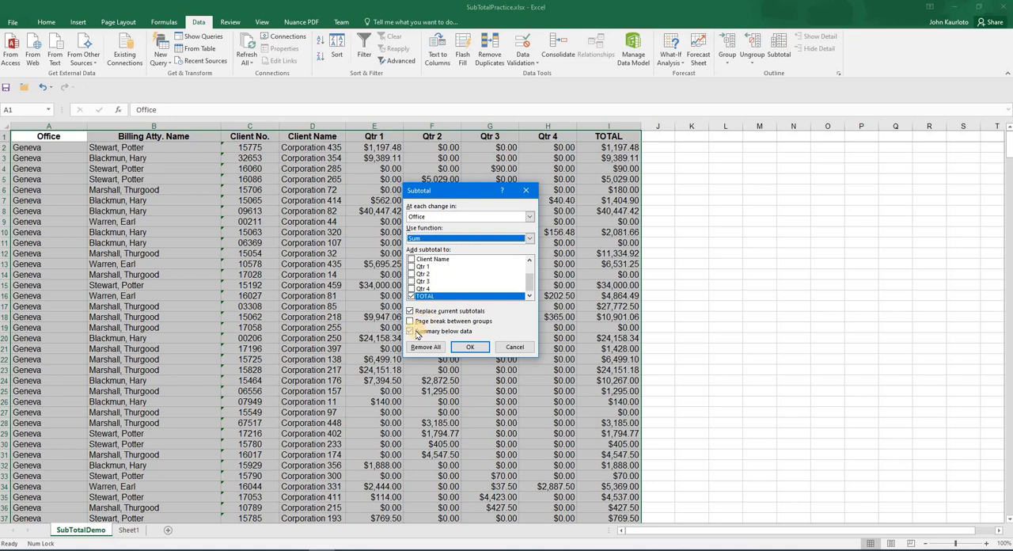
pyautogui.click(470, 348)
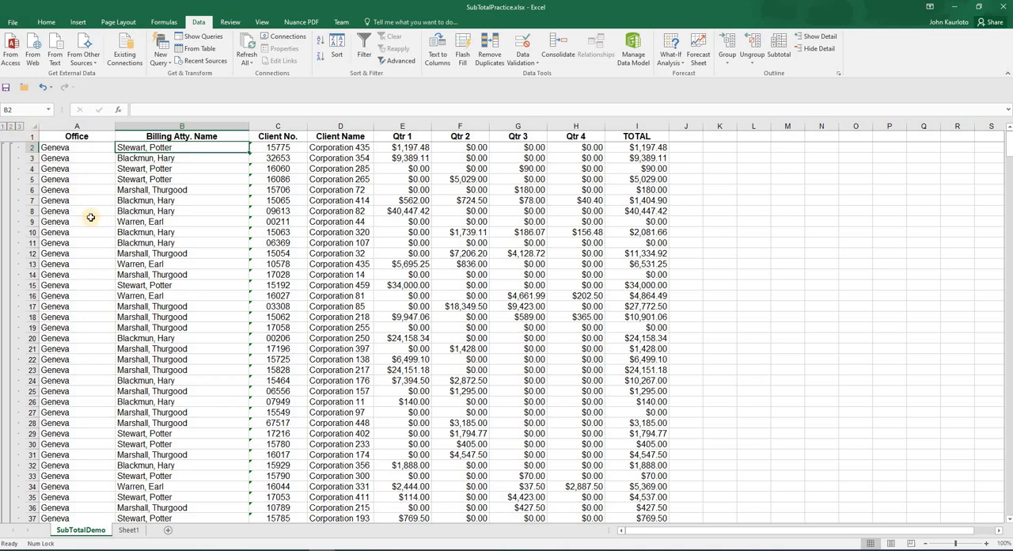
# Review the subtotals and switch the outline between office-total, grand-total-only and office-total levels
pyautogui.scroll(-6, 91, 218)
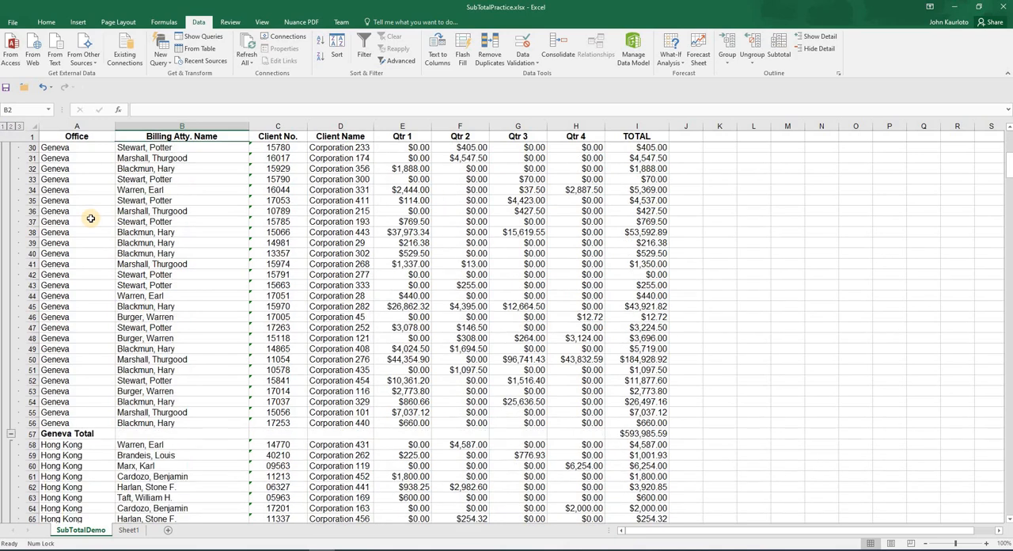
pyautogui.scroll(6, 91, 218)
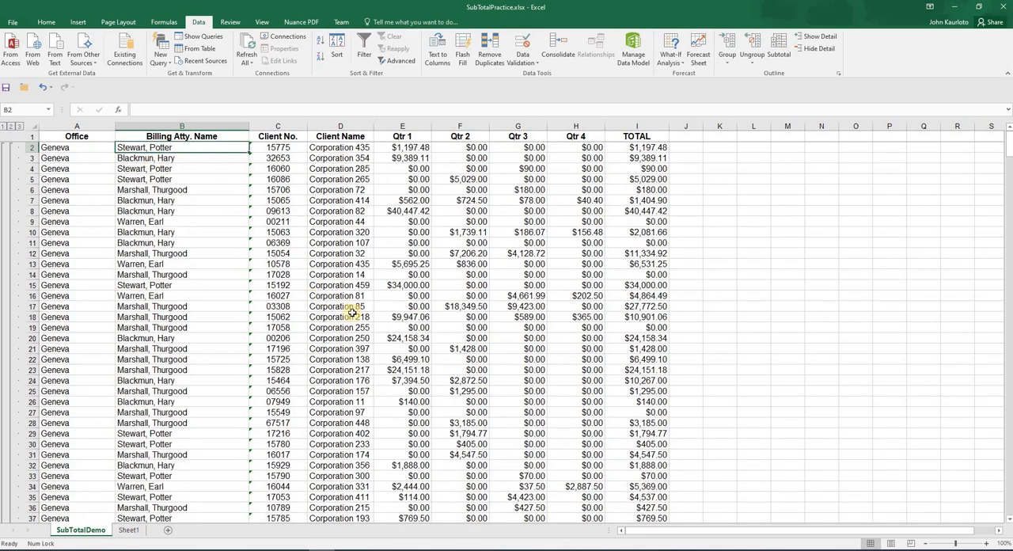
pyautogui.click(11, 126)
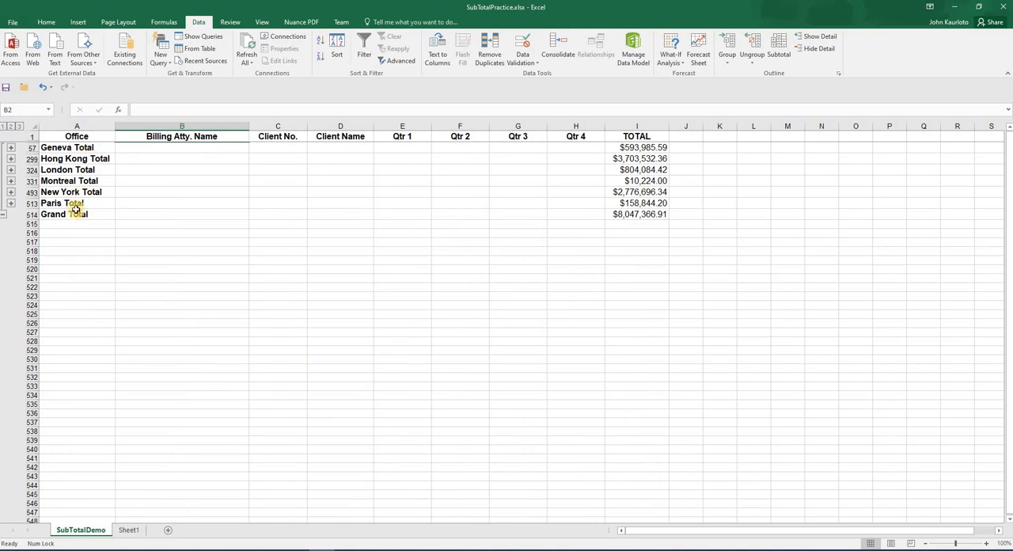
pyautogui.click(4, 127)
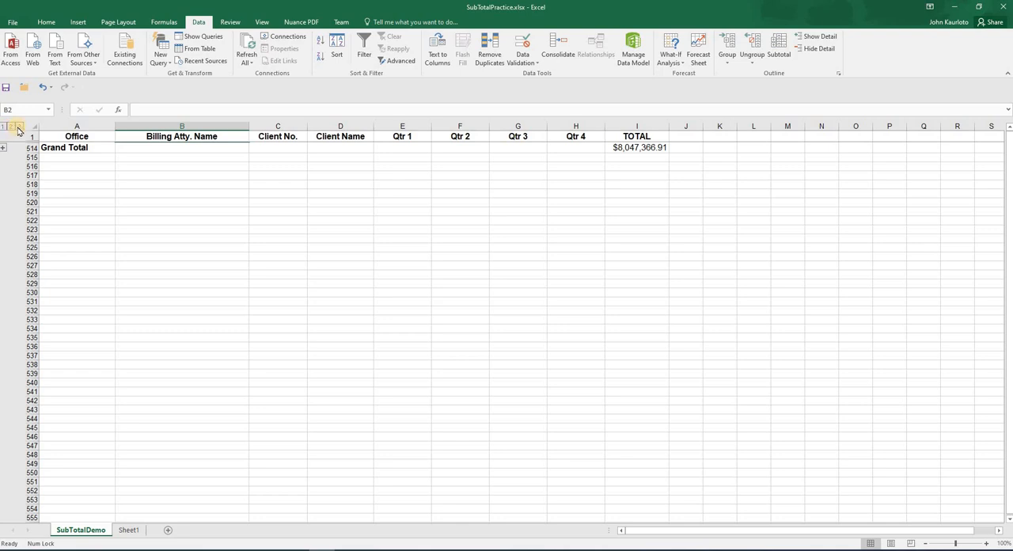
pyautogui.click(11, 126)
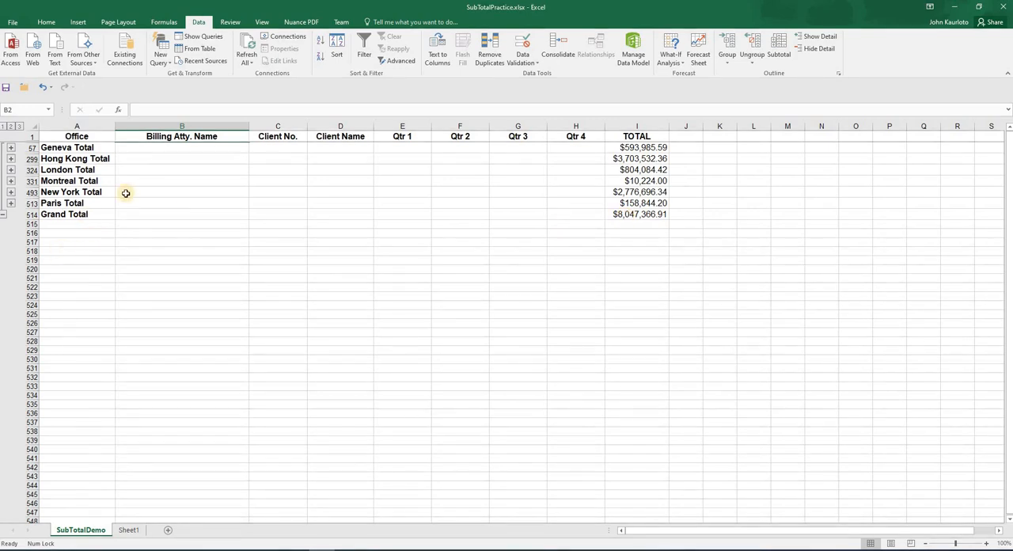
# Remove all subtotals from the data
pyautogui.click(146, 160)
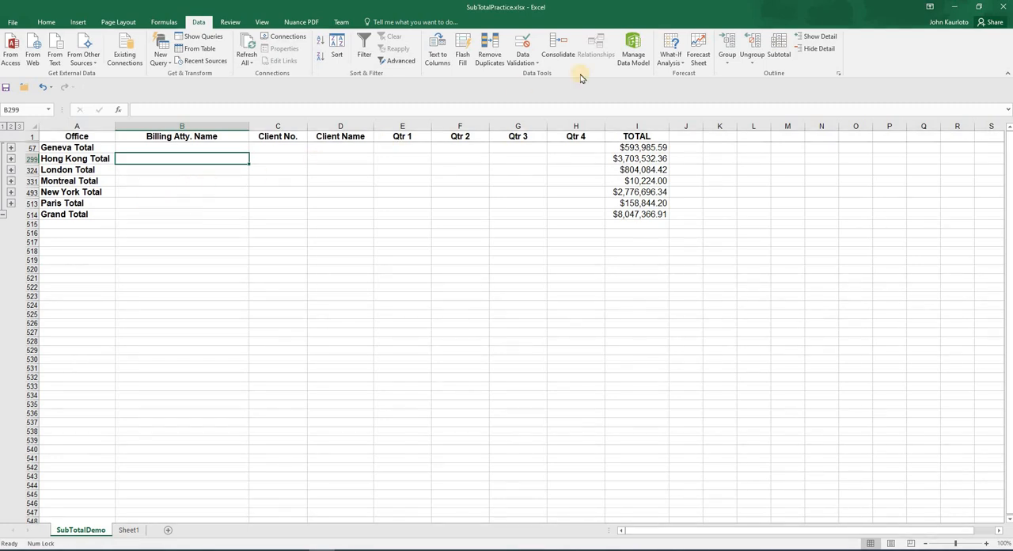
pyautogui.click(778, 49)
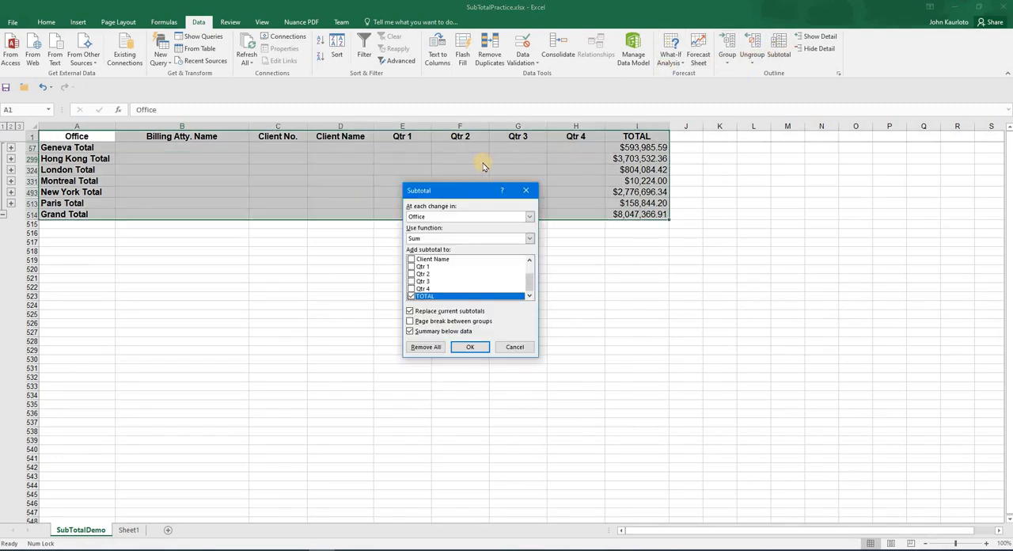
pyautogui.click(425, 346)
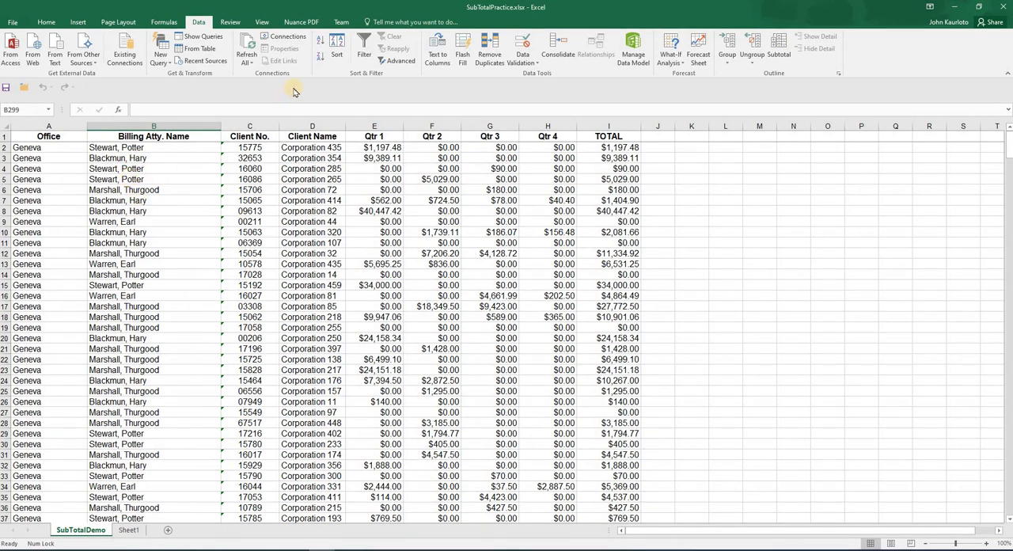
# Re-sort the data by Office, then by Billing Atty. Name, both A to Z
pyautogui.click(336, 49)
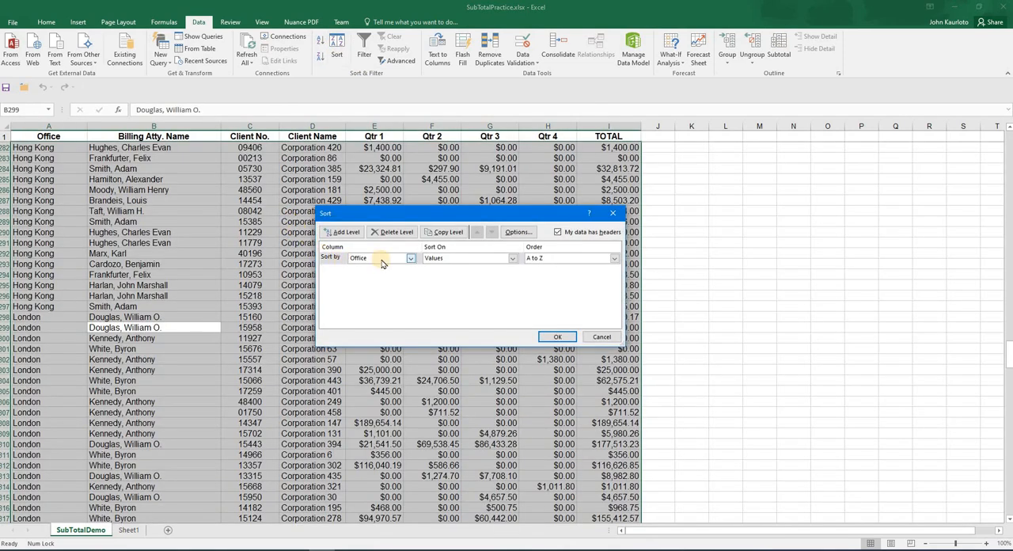
pyautogui.click(341, 232)
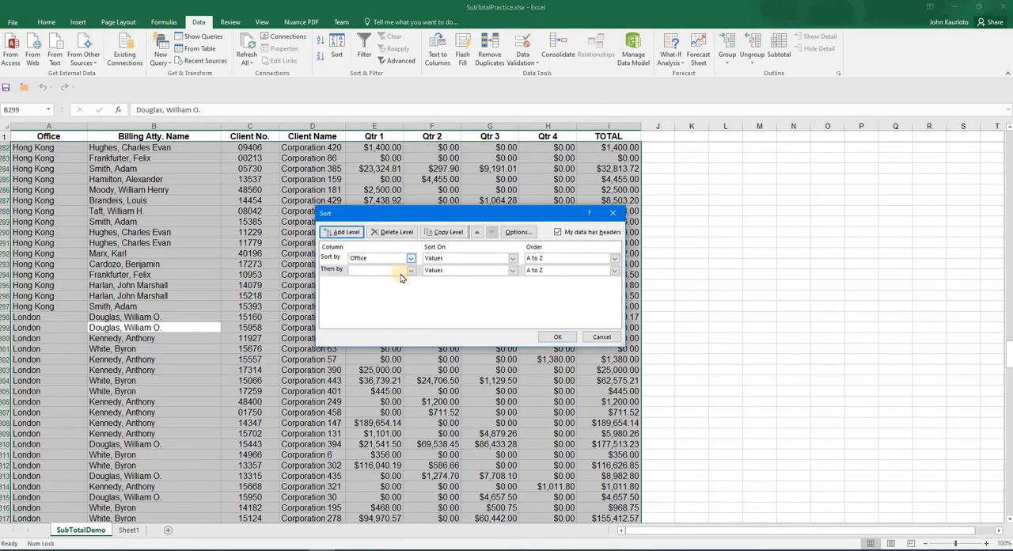
pyautogui.click(411, 271)
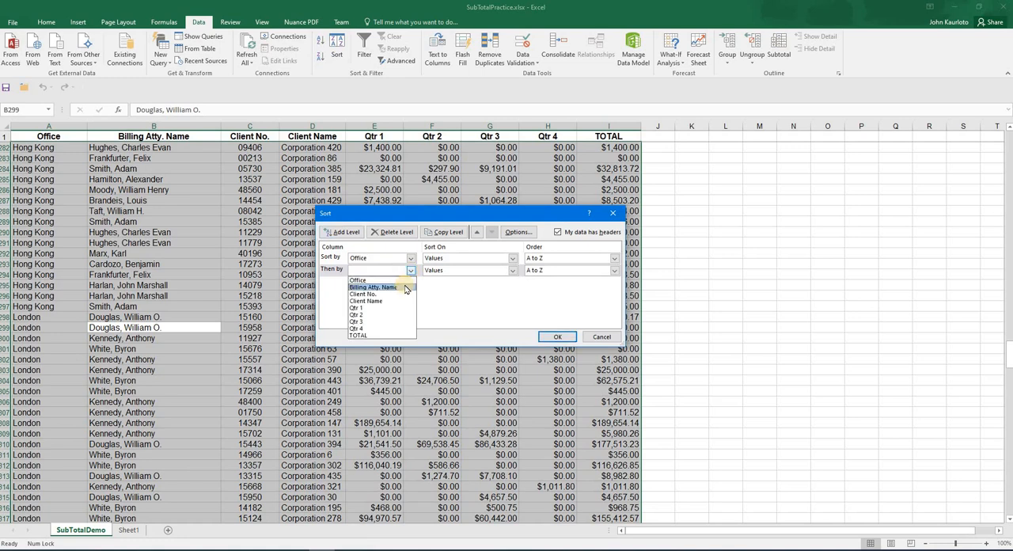
pyautogui.click(405, 288)
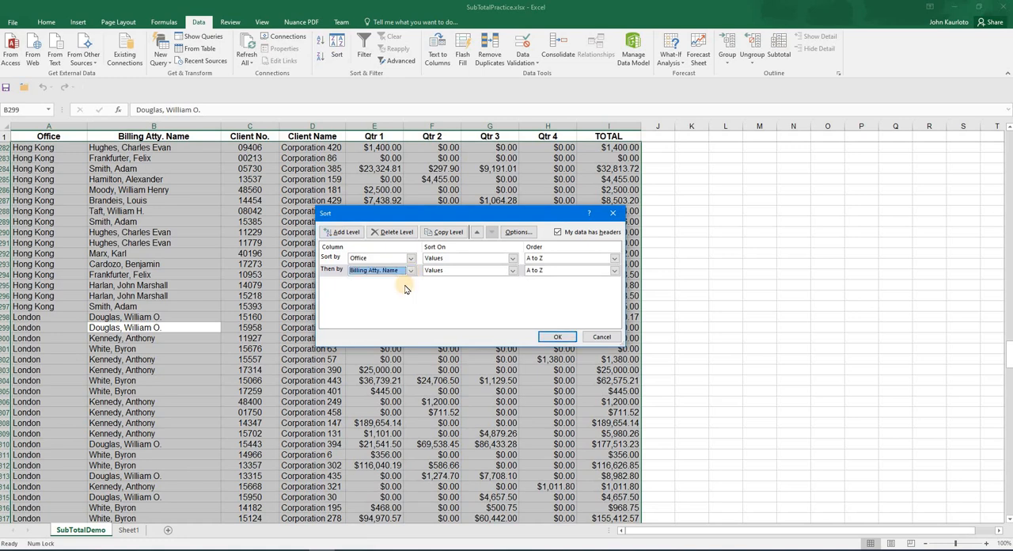
pyautogui.click(557, 338)
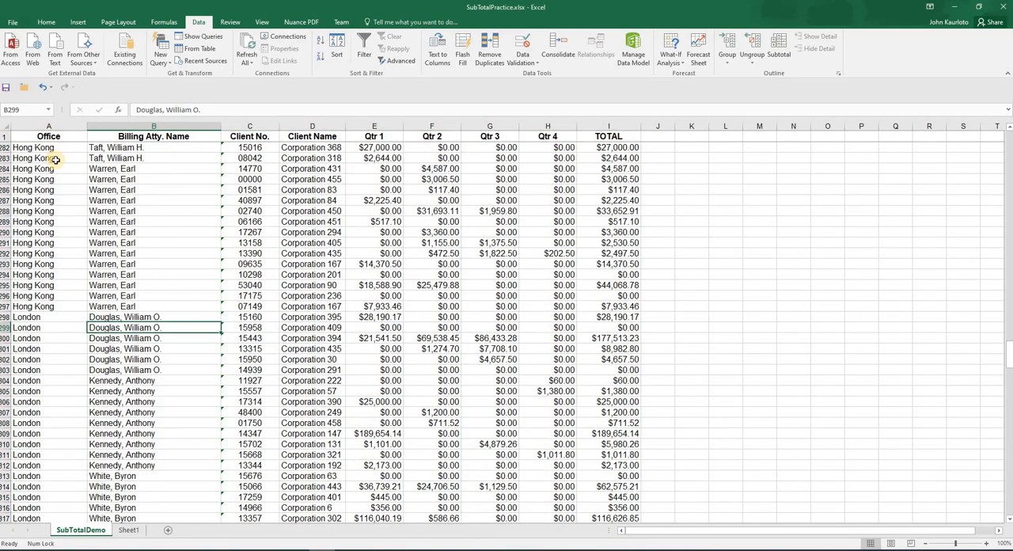
pyautogui.scroll(3, 66, 206)
pyautogui.scroll(10, 66, 205)
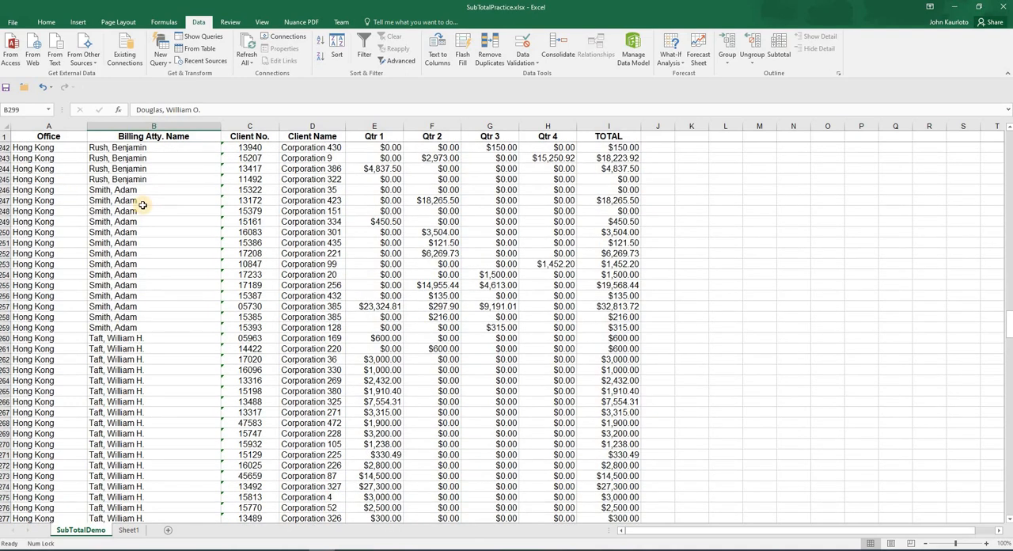
# Re-apply Sum subtotals of the TOTAL column at each change in Office on the re-sorted data
pyautogui.scroll(1, 145, 245)
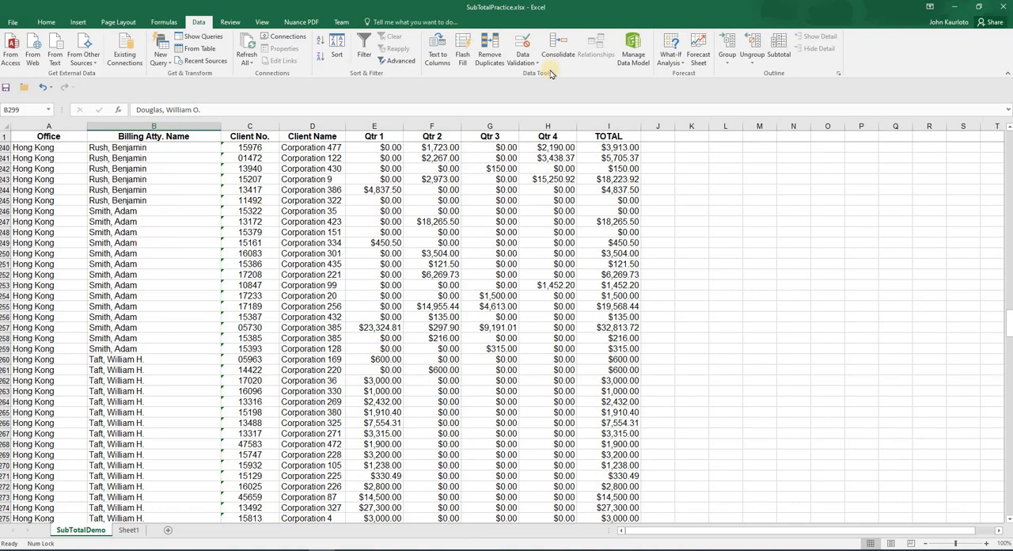
pyautogui.click(779, 52)
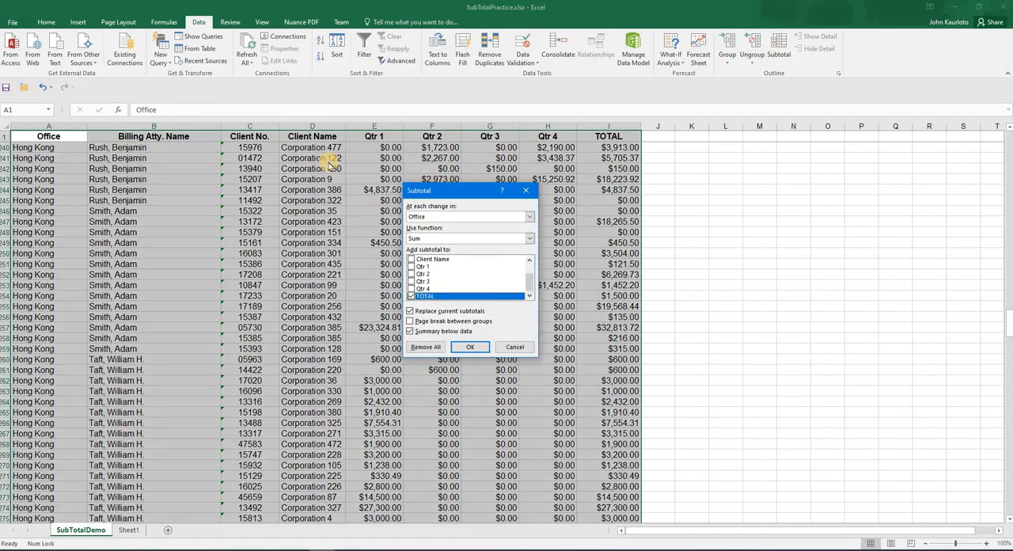
pyautogui.moveTo(454, 187); pyautogui.dragTo(306, 156)
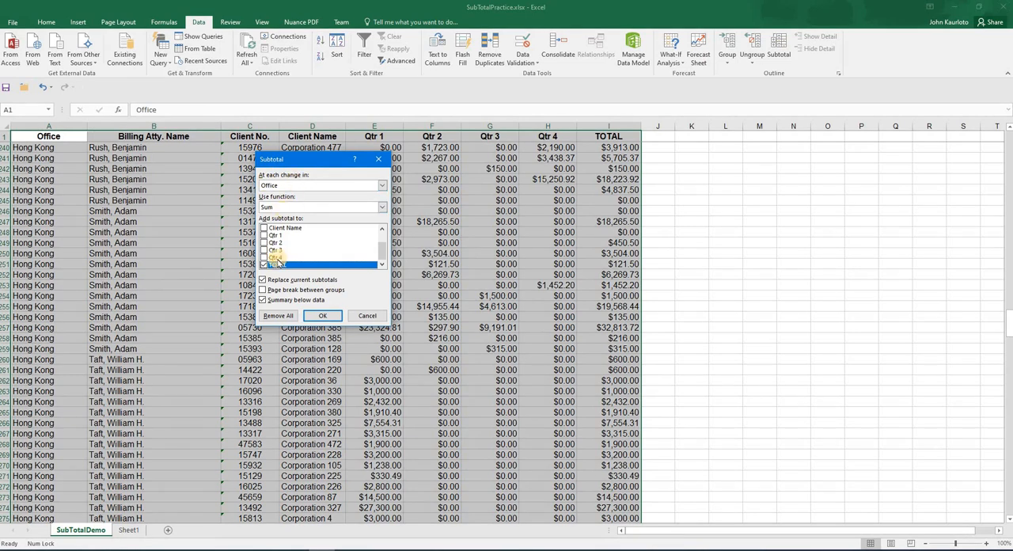
pyautogui.click(323, 316)
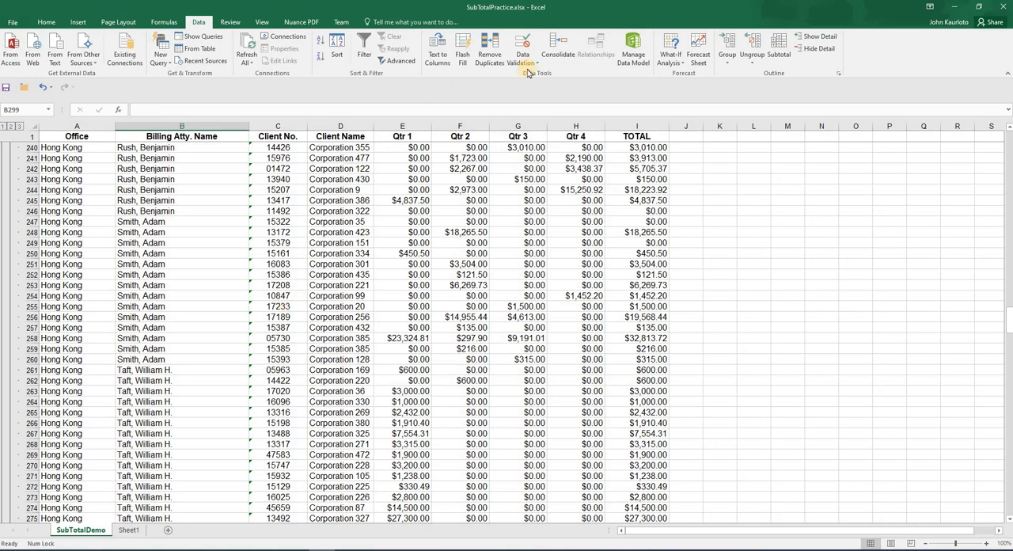
# Add nested Sum subtotals of TOTAL at each change in Billing Atty. Name, keeping the existing office subtotals
pyautogui.click(779, 49)
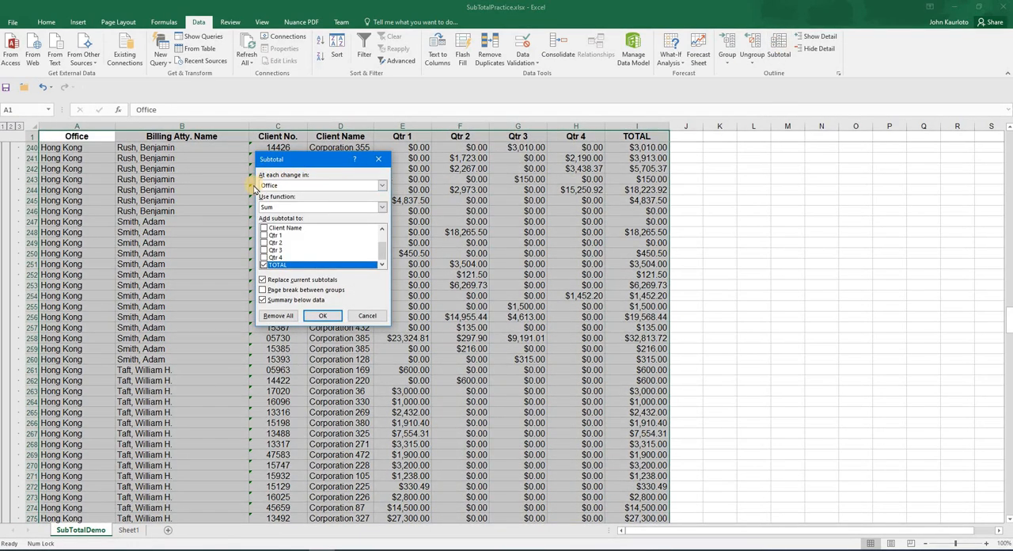
pyautogui.click(381, 185)
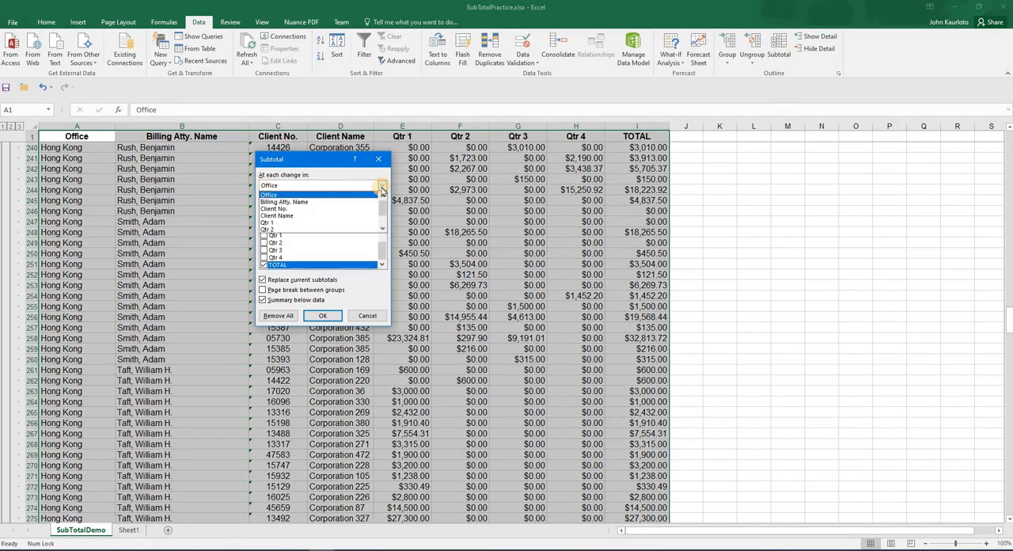
pyautogui.click(311, 202)
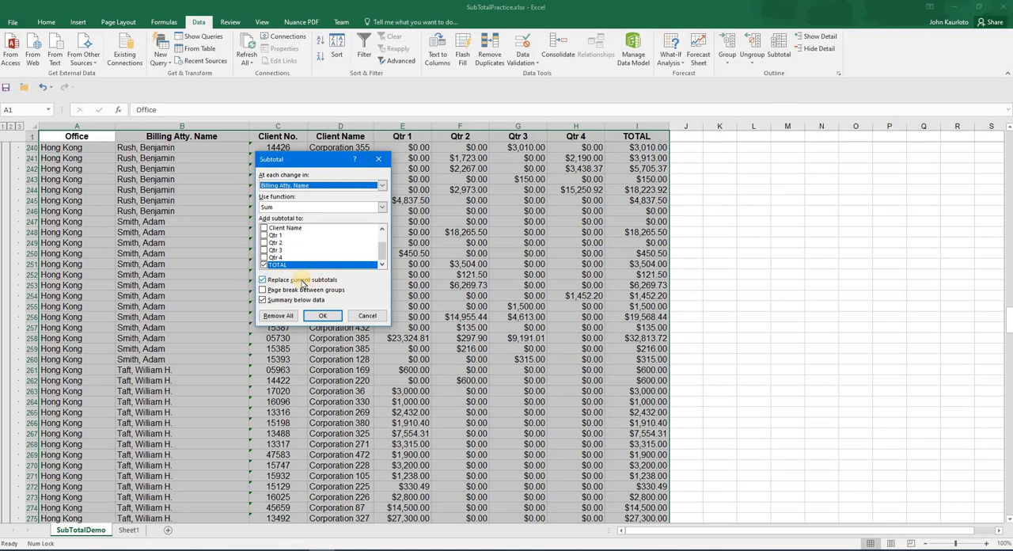
pyautogui.click(265, 280)
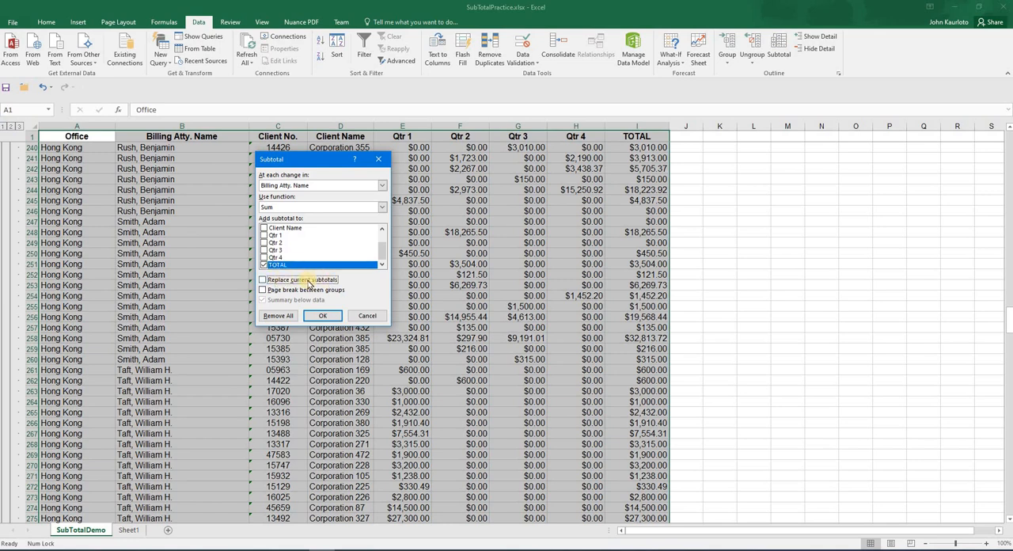
pyautogui.click(318, 316)
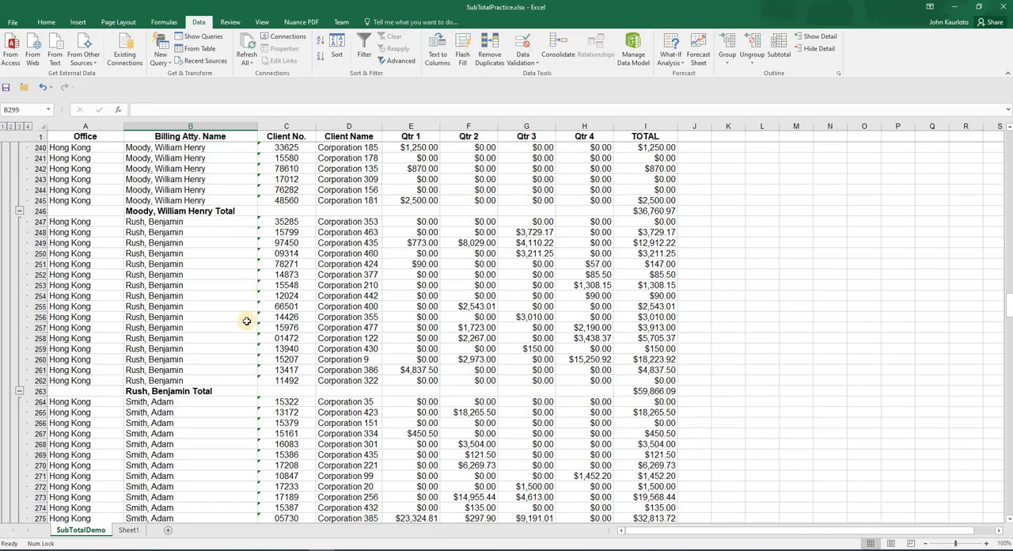
# Review the attorney subtotals within each office at outline level 3, inspecting the subtotal cells and their formula
pyautogui.click(19, 127)
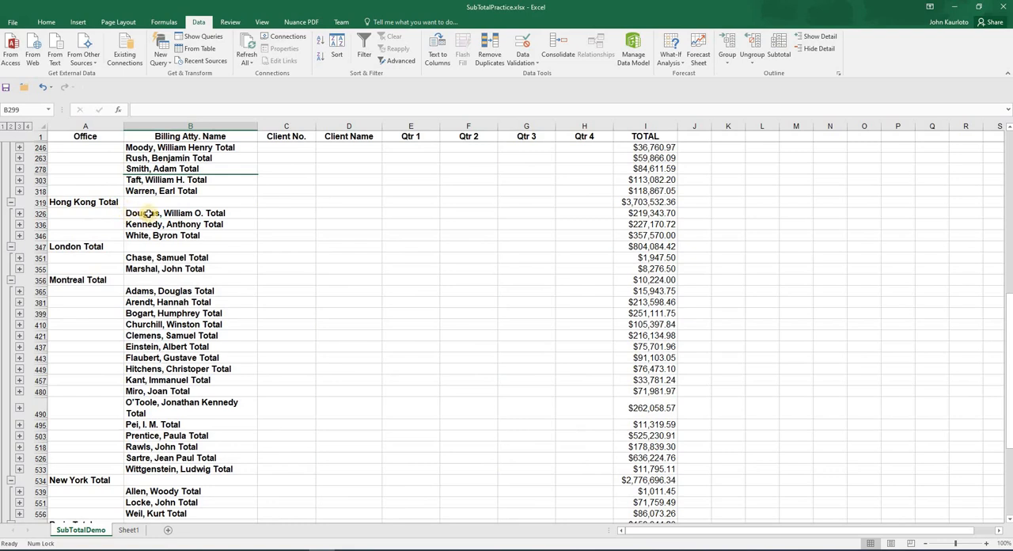
pyautogui.moveTo(148, 213); pyautogui.dragTo(135, 235)
pyautogui.click(77, 250)
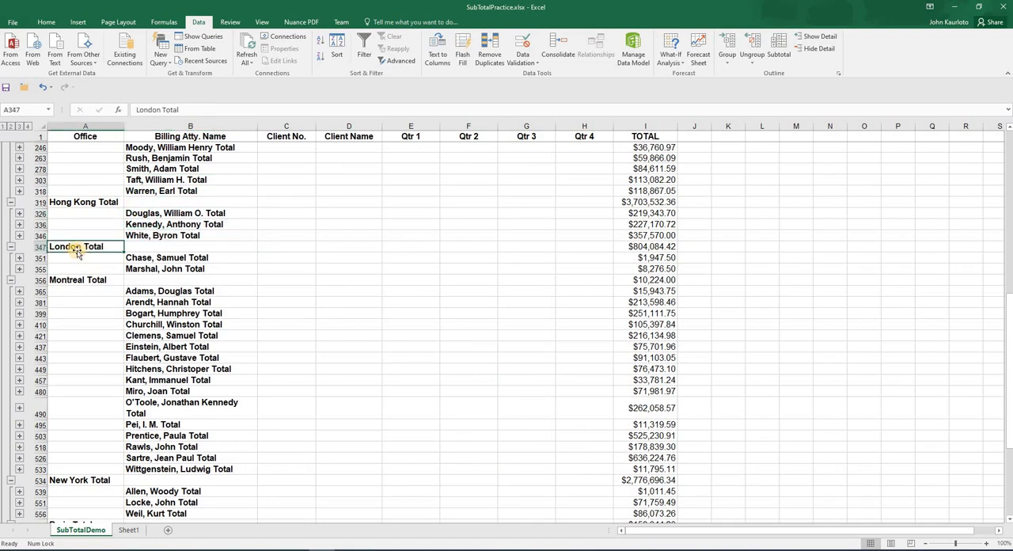
pyautogui.moveTo(169, 260); pyautogui.dragTo(176, 266)
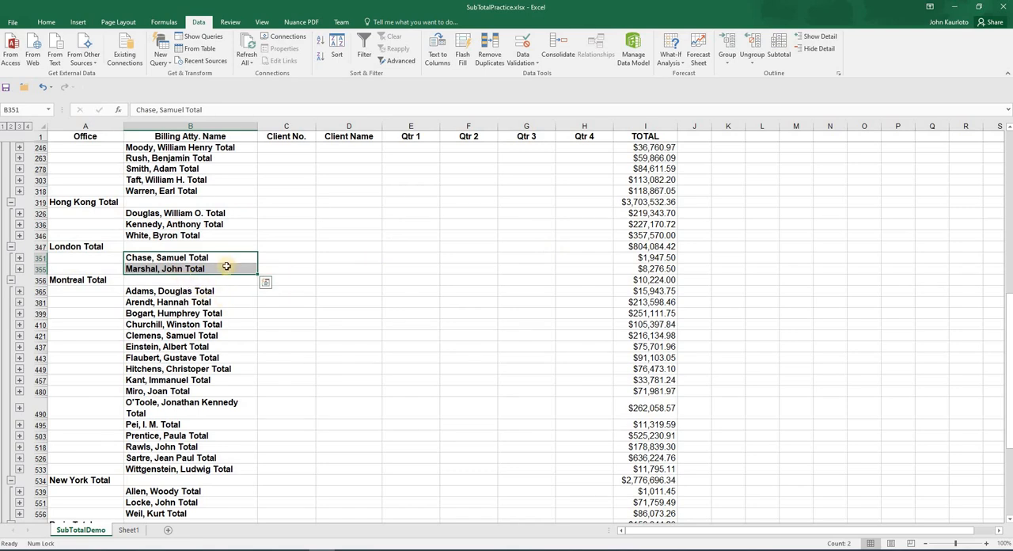
pyautogui.click(169, 260)
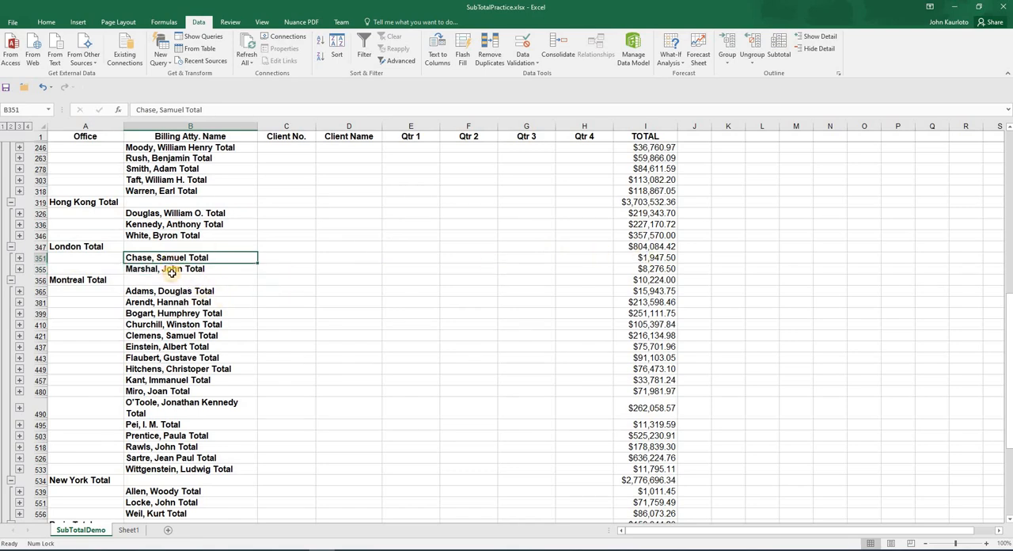
pyautogui.click(175, 270)
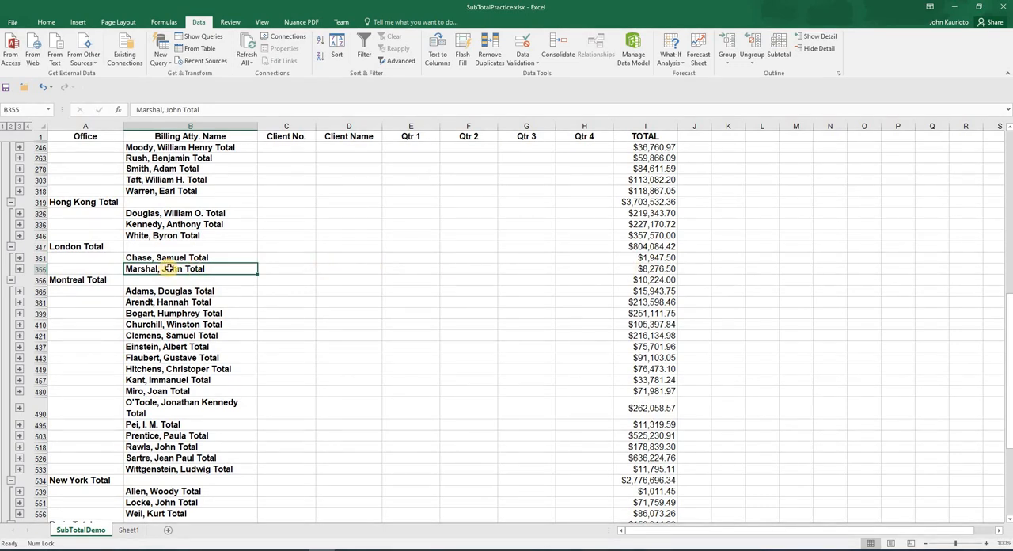
pyautogui.click(640, 269)
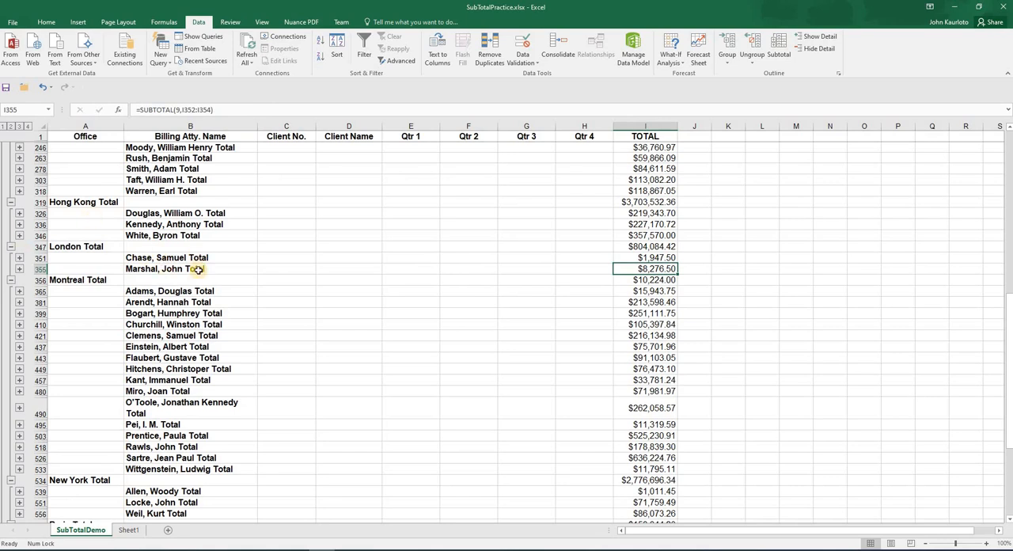
pyautogui.scroll(-4, 202, 269)
pyautogui.scroll(5, 198, 269)
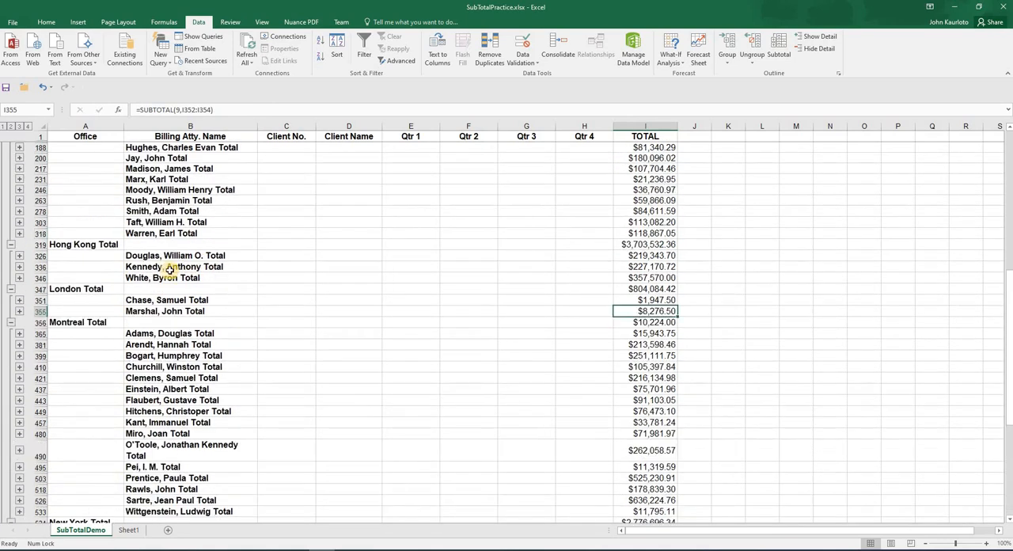
# Switch between outline levels and expand and collapse individual attorney and office groups
pyautogui.click(10, 126)
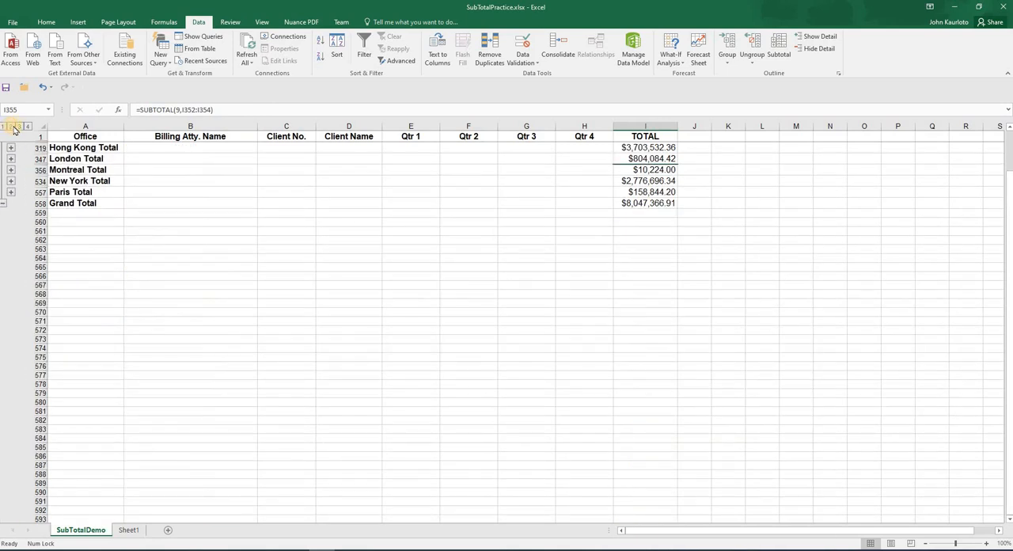
pyautogui.click(19, 126)
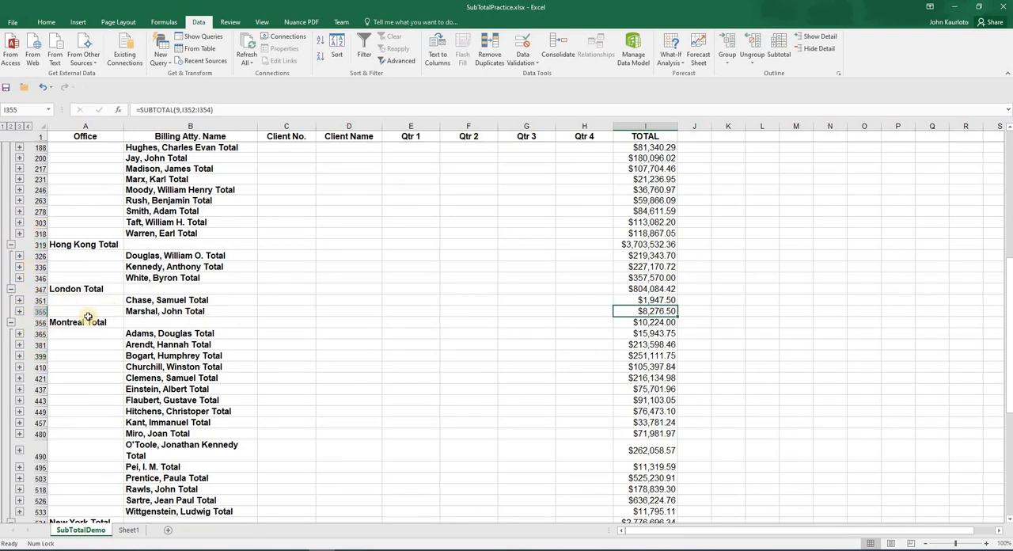
pyautogui.click(19, 311)
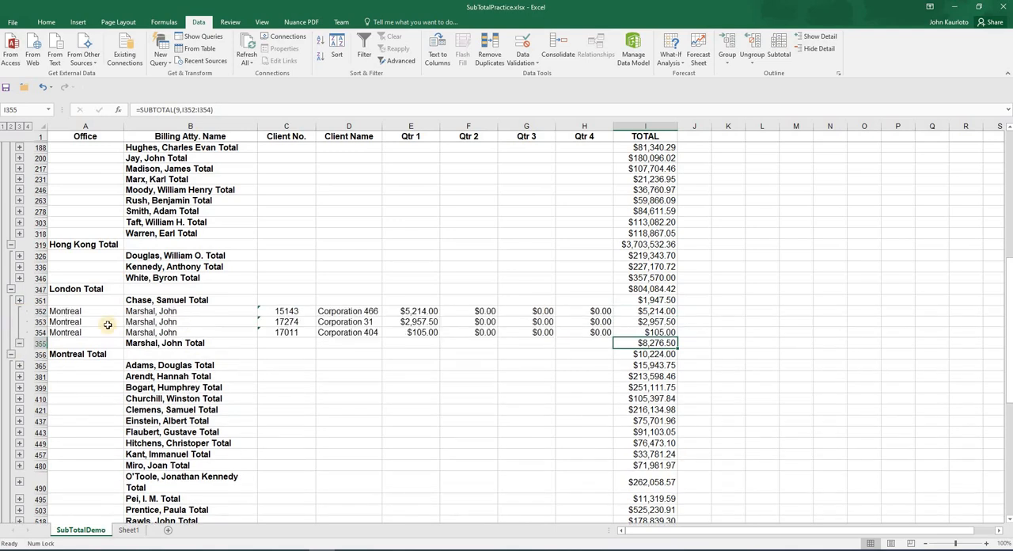
pyautogui.click(20, 344)
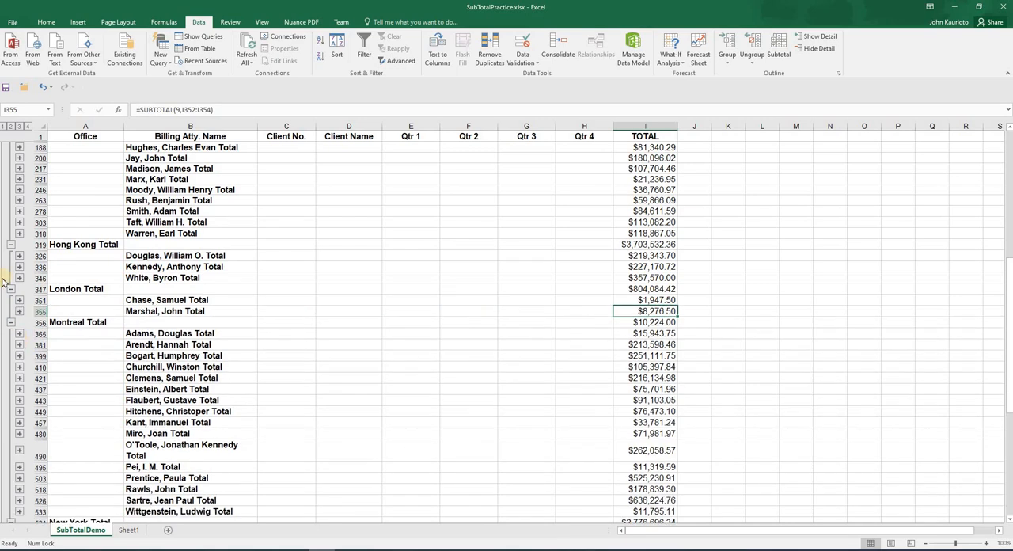
pyautogui.click(11, 322)
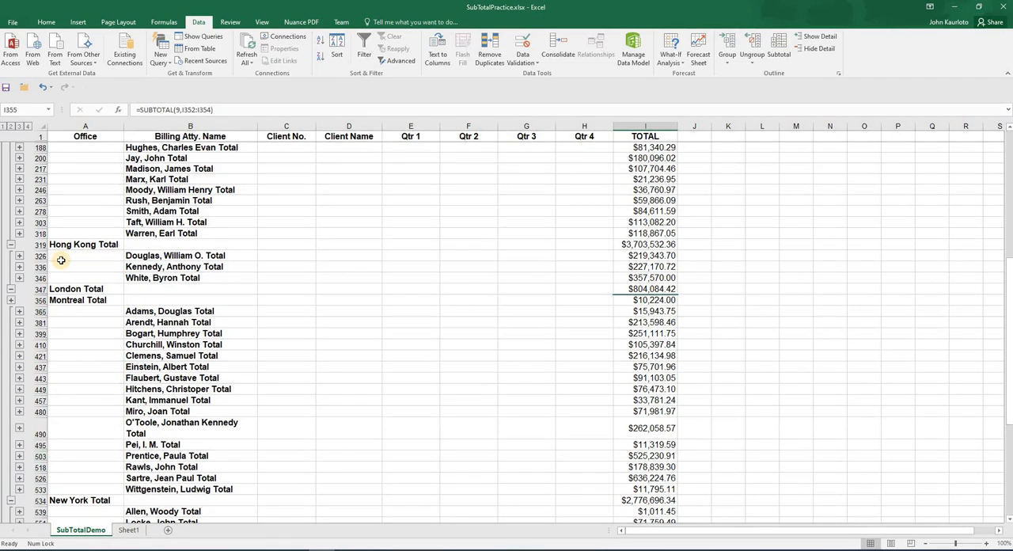
pyautogui.click(11, 496)
pyautogui.click(298, 221)
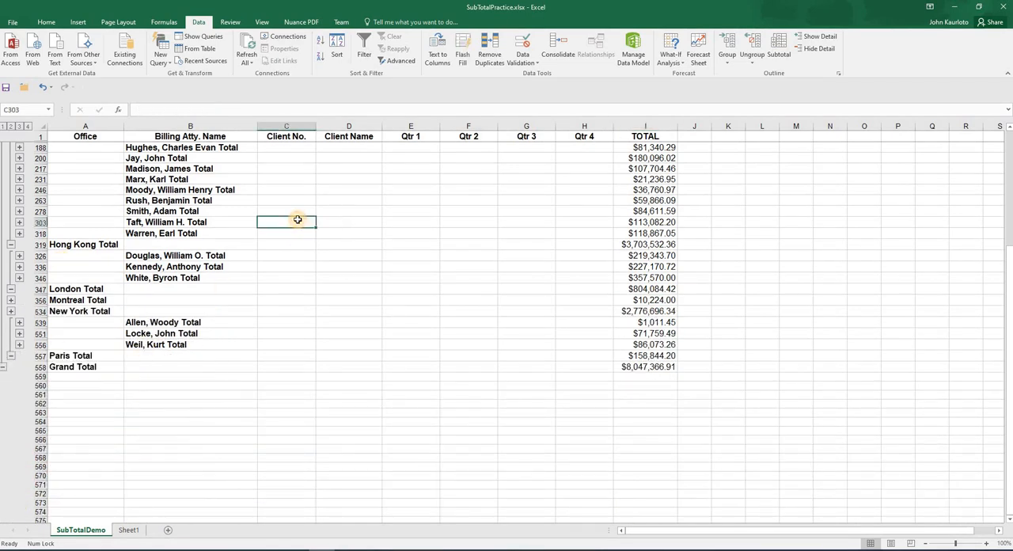
# Remove all subtotals from the data
pyautogui.click(779, 48)
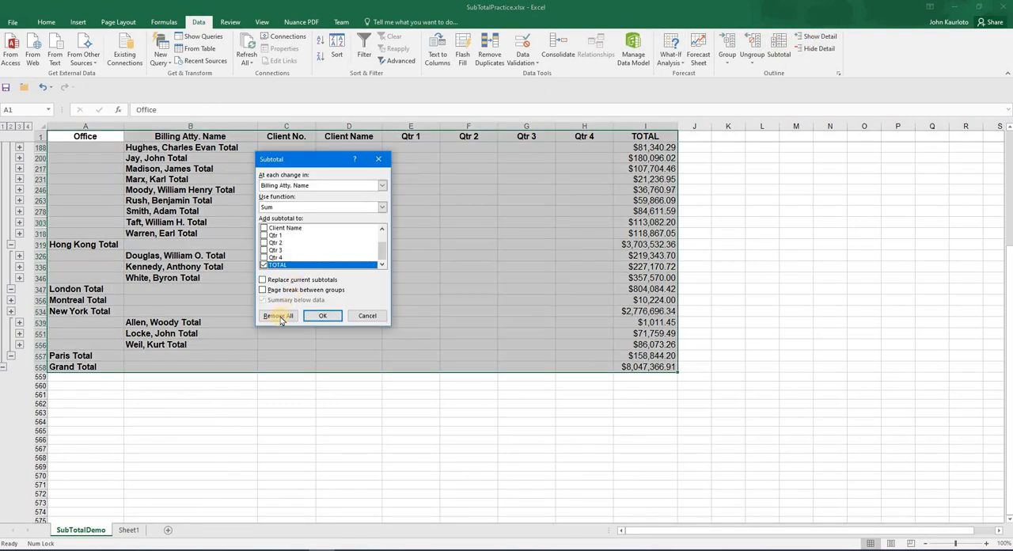
pyautogui.click(279, 317)
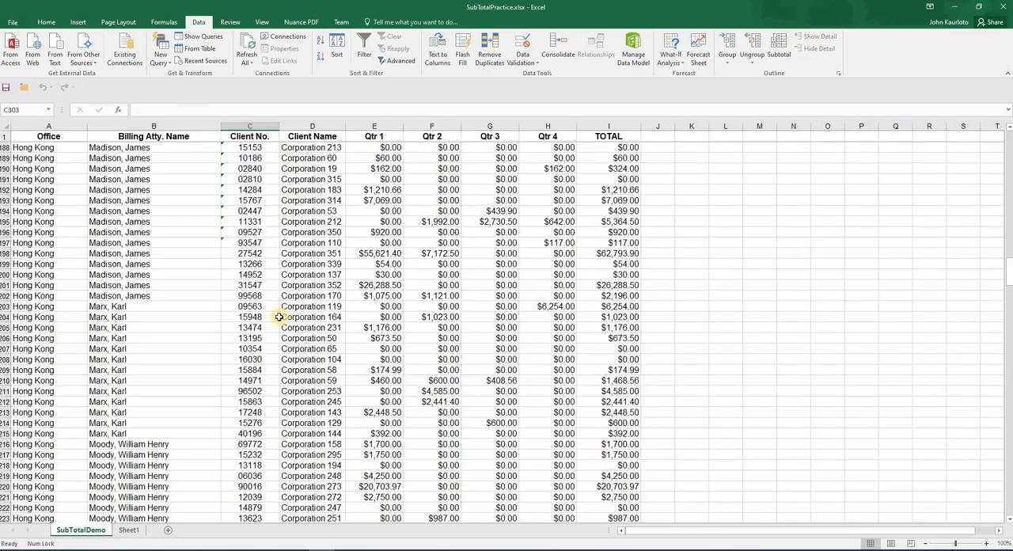
pyautogui.scroll(17, 357, 287)
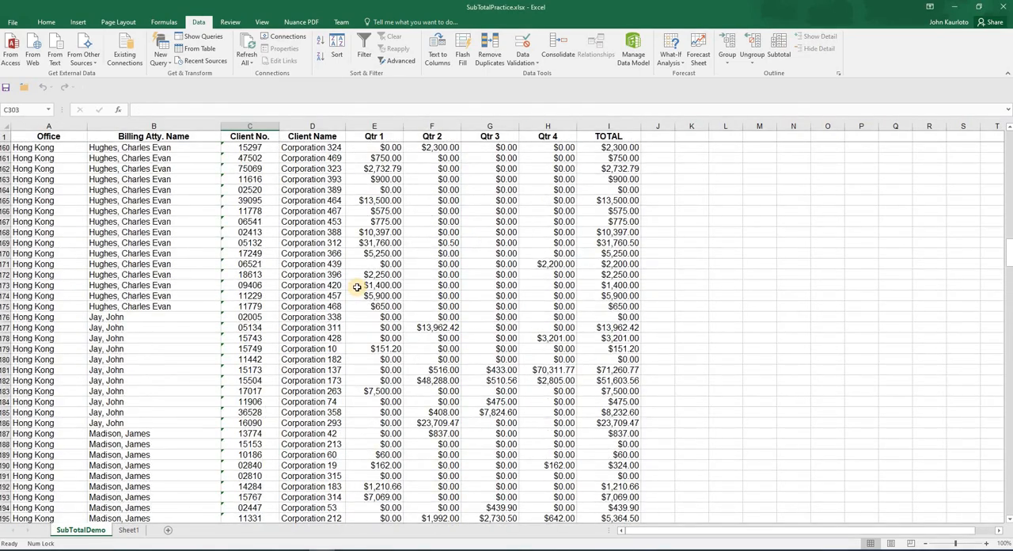
pyautogui.scroll(15, 357, 287)
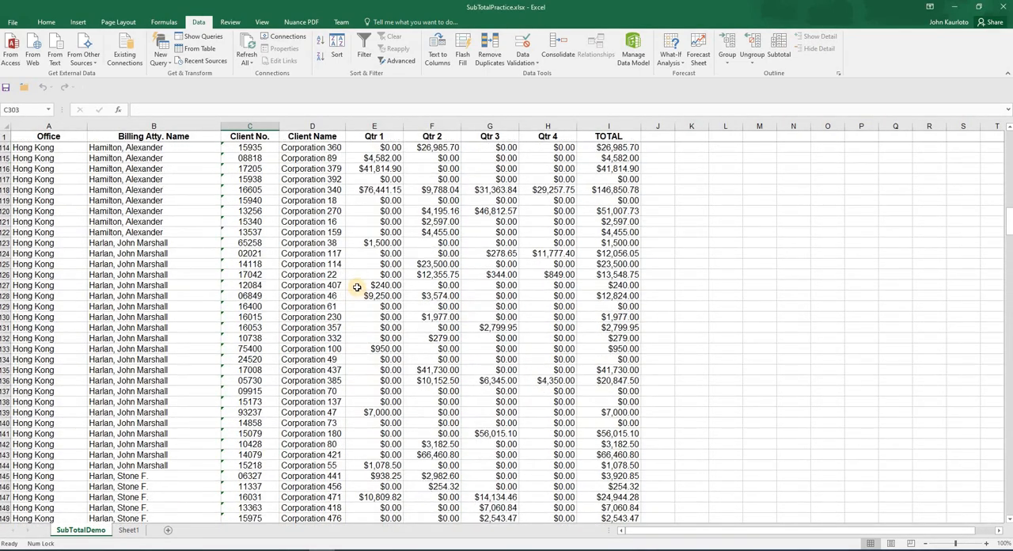
pyautogui.scroll(20, 357, 287)
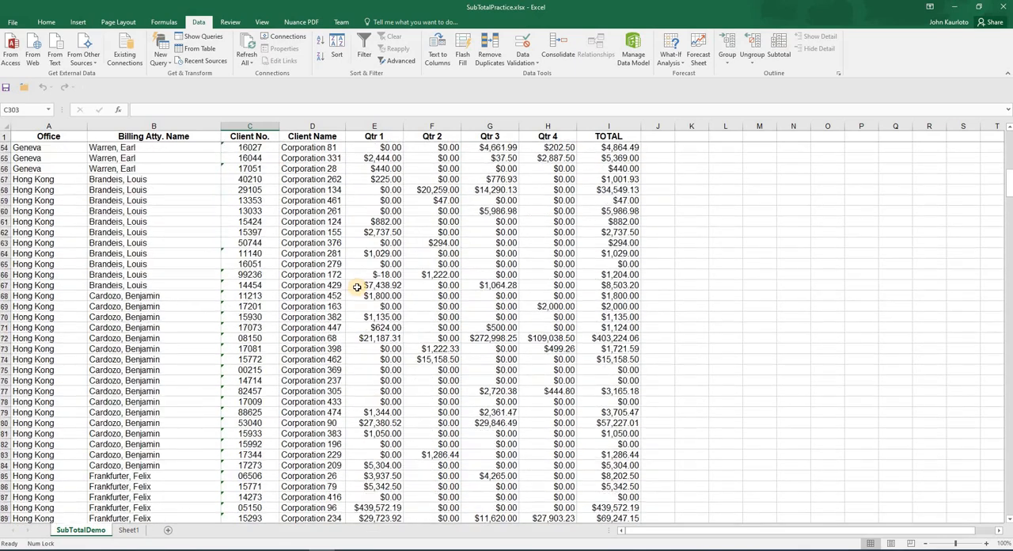
pyautogui.scroll(9, 357, 286)
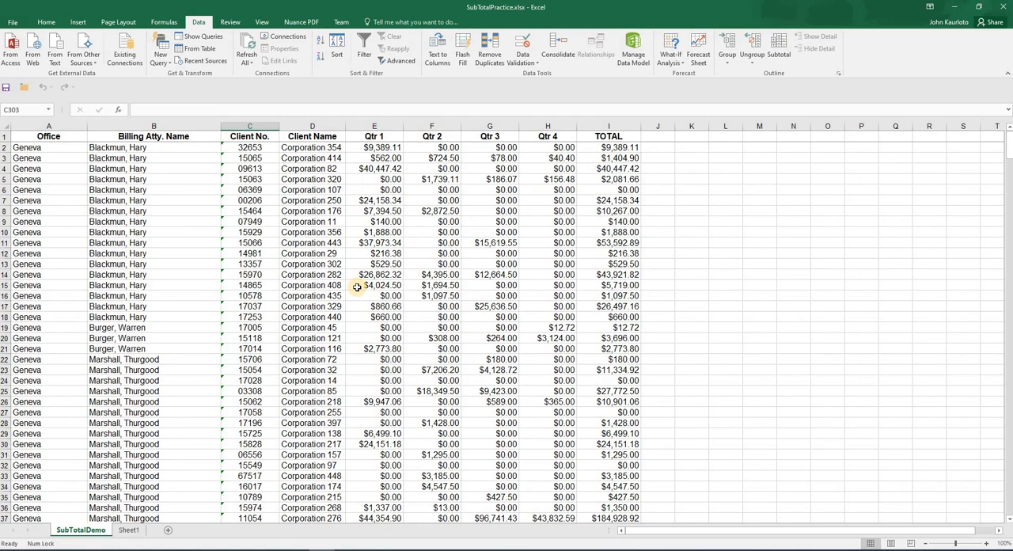
pyautogui.click(371, 243)
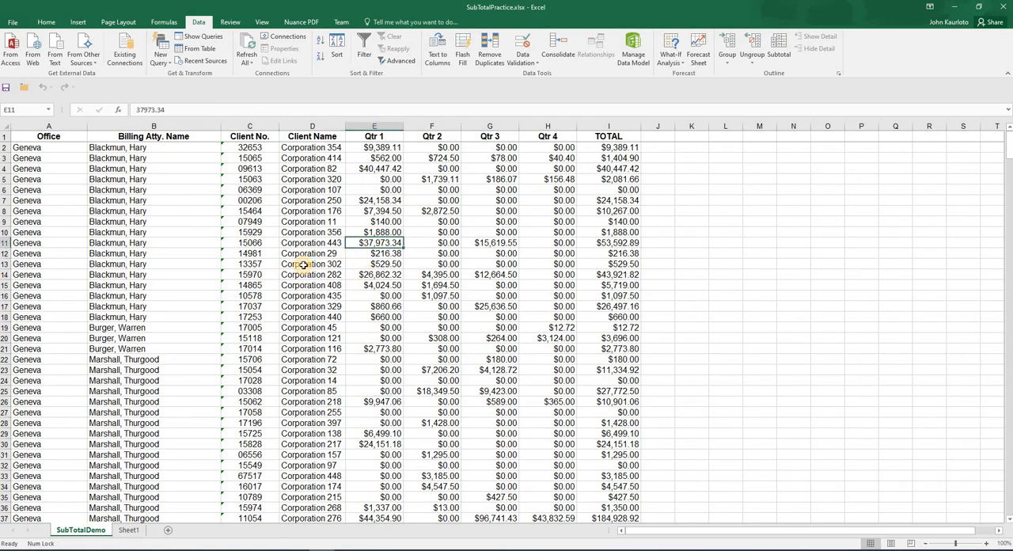